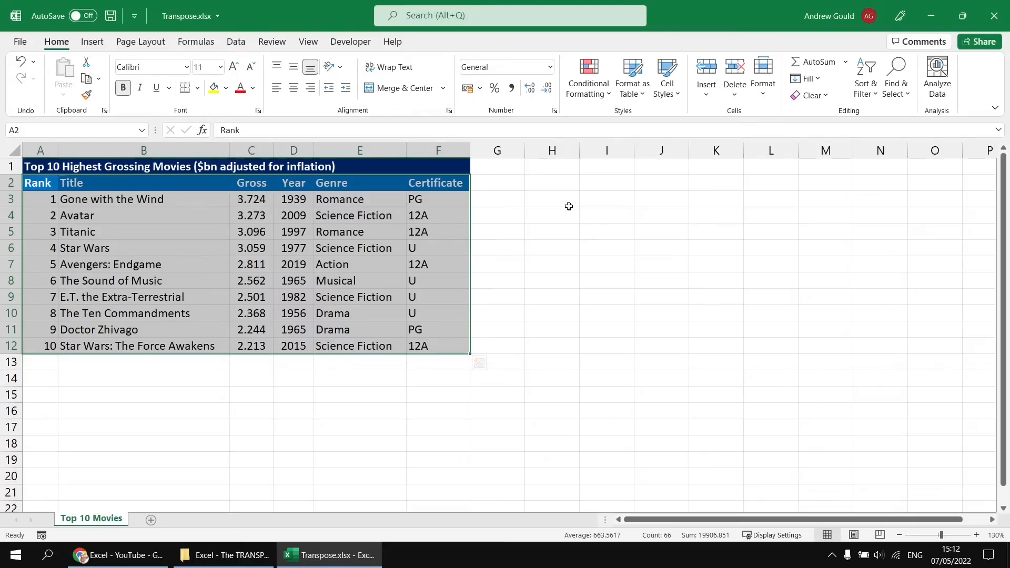
Step: Enter =TRANSPOSE(A2:F2) in cell H2 to list the table's column headings vertically
{"action": "left_click", "coordinate": [560, 184]}
{"action": "left_click_drag", "start_coordinate": [46, 184], "coordinate": [434, 187]}
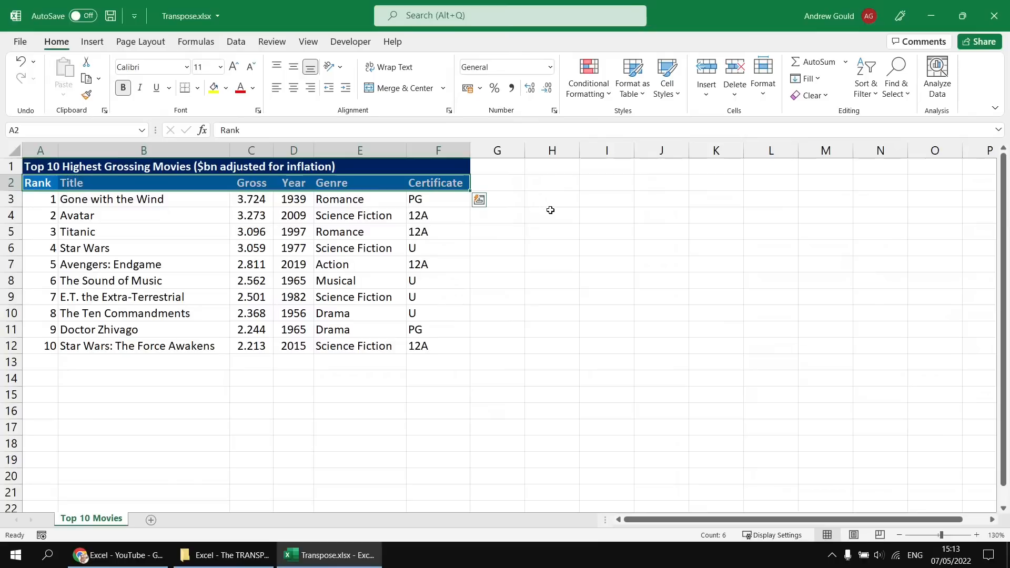
{"action": "left_click", "coordinate": [552, 184]}
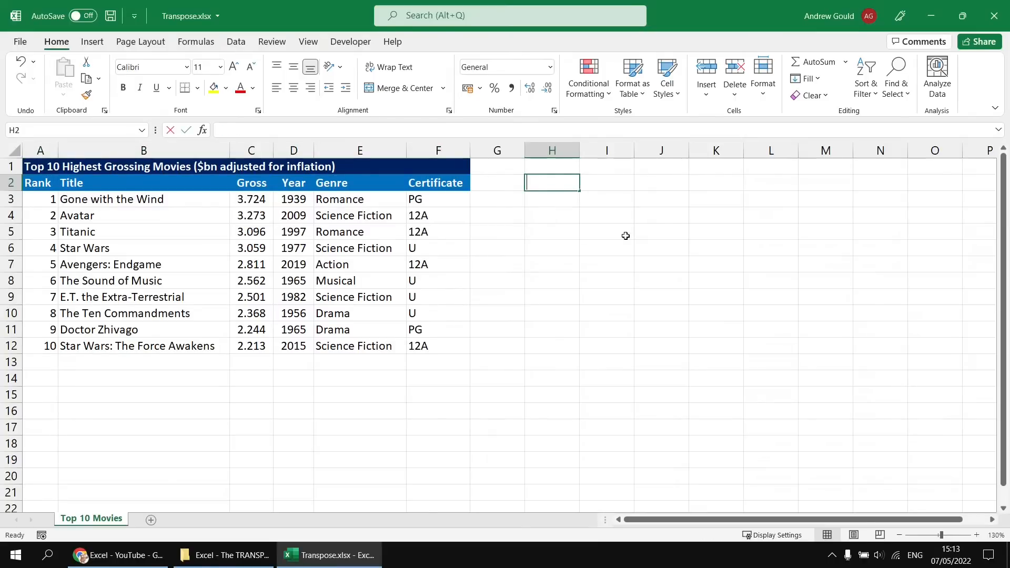
{"action": "type", "text": "=tr"}
{"action": "key", "text": "Tab"}
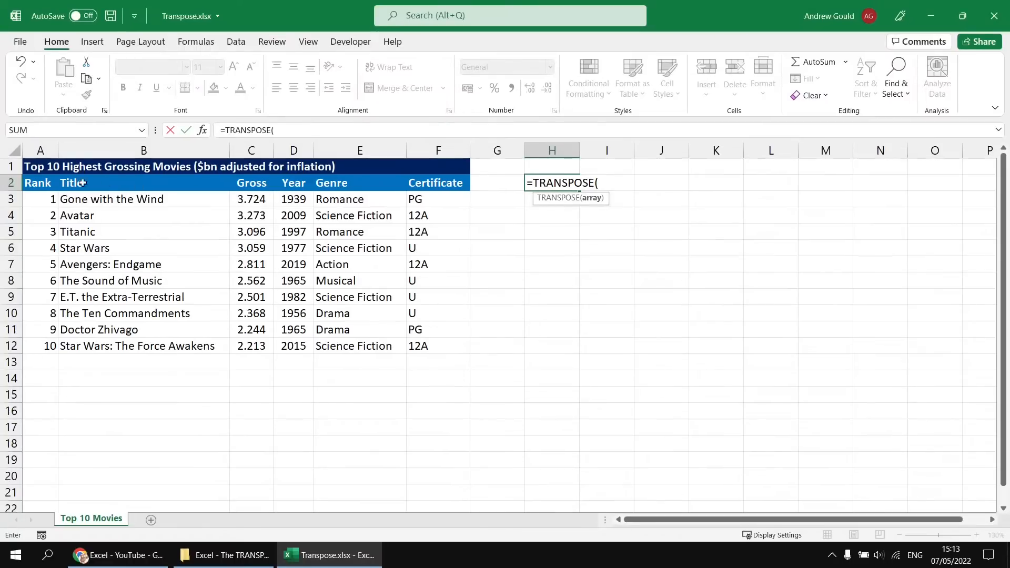
{"action": "left_click_drag", "start_coordinate": [38, 183], "coordinate": [439, 178]}
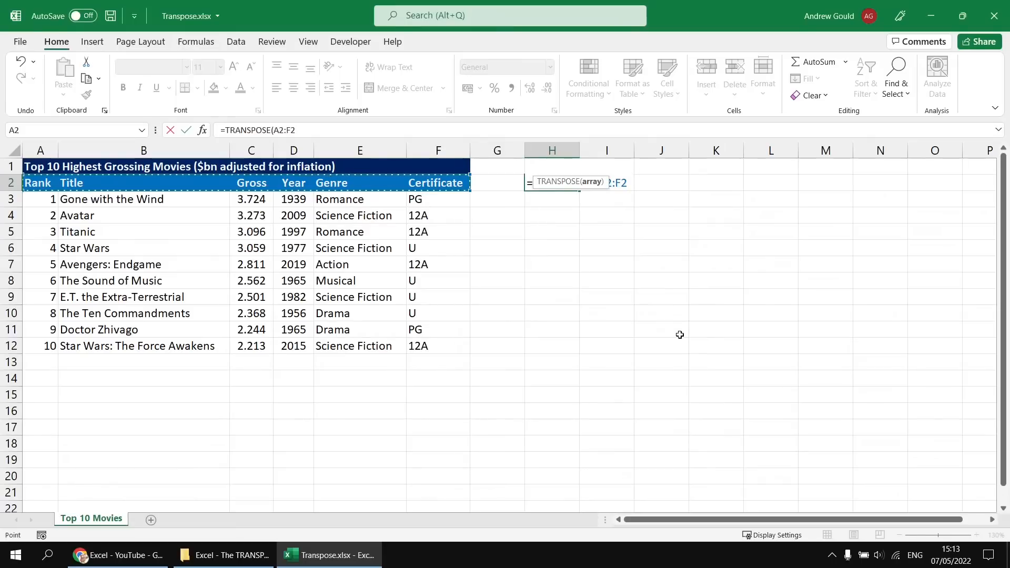
{"action": "type", "text": ")"}
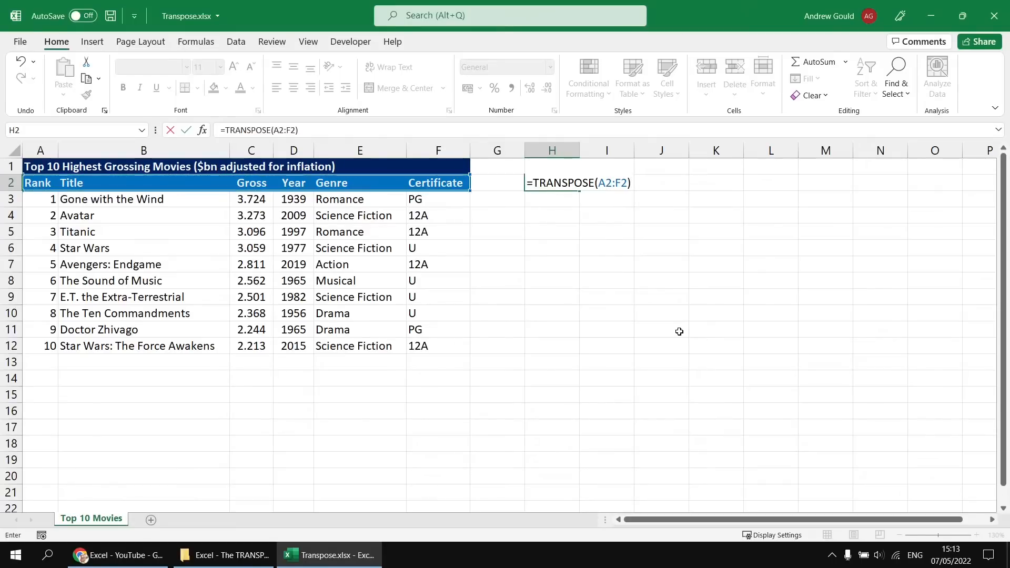
{"action": "key", "text": "Return"}
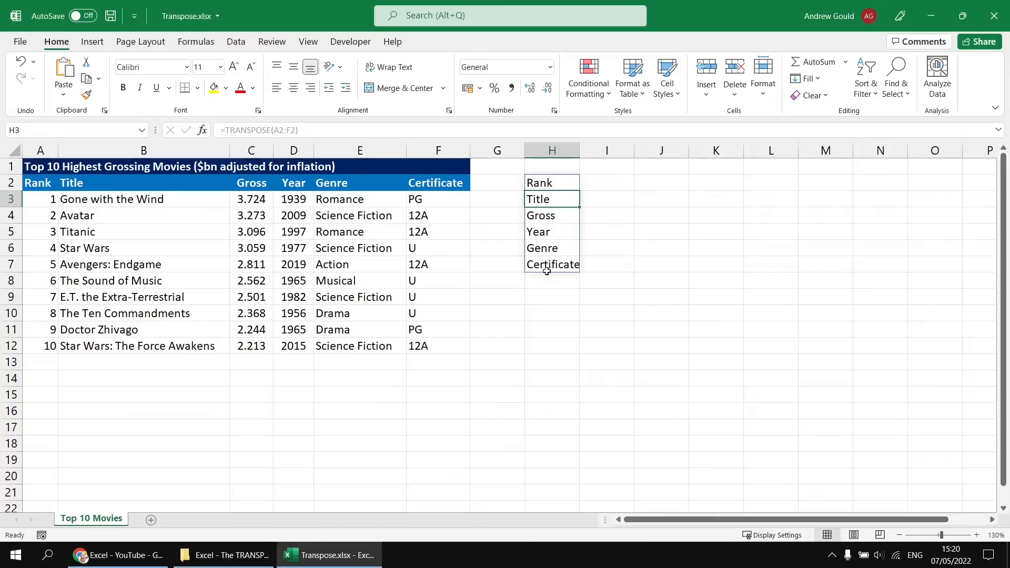
Step: Enter =TRANSPOSE(F3:F12) in cell I10 to lay the Certificate column's values out horizontally
{"action": "left_click_drag", "start_coordinate": [441, 199], "coordinate": [446, 346]}
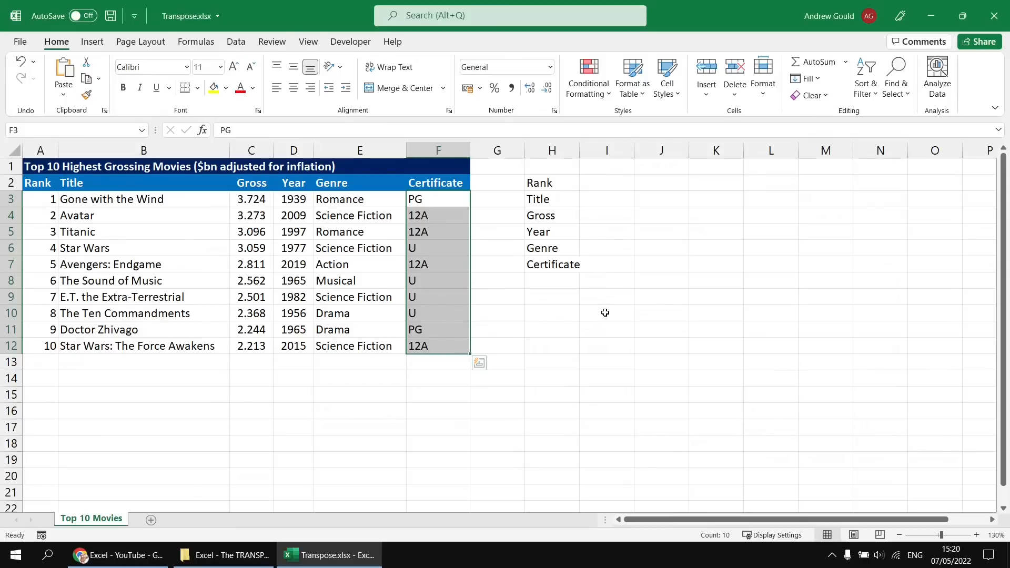
{"action": "left_click", "coordinate": [604, 316]}
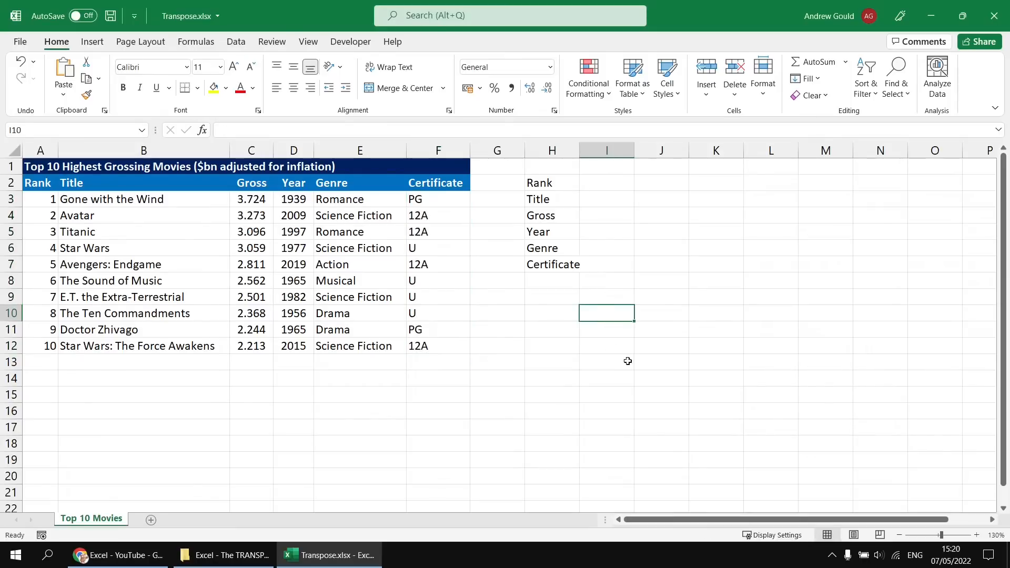
{"action": "type", "text": "=trans"}
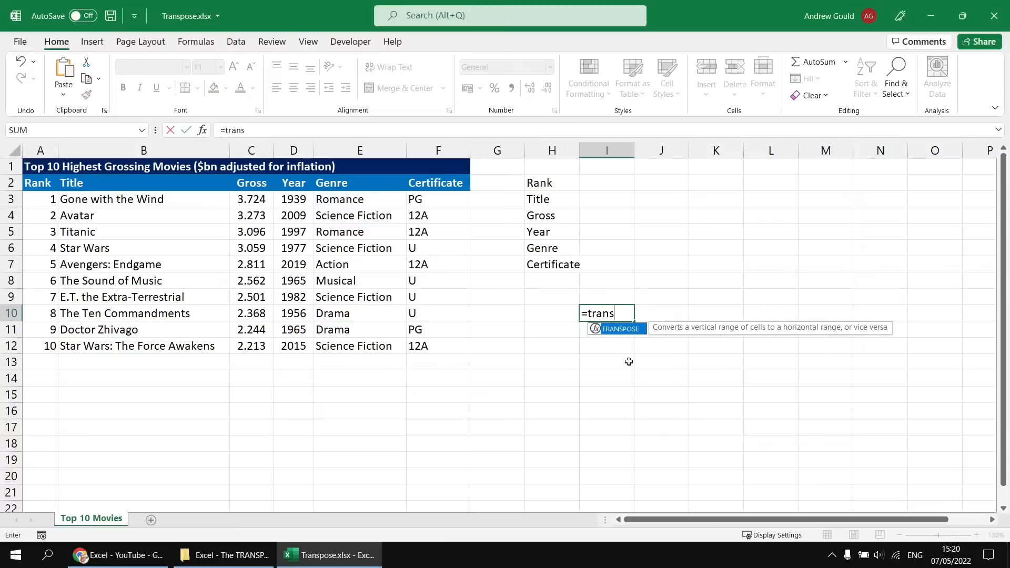
{"action": "key", "text": "Tab"}
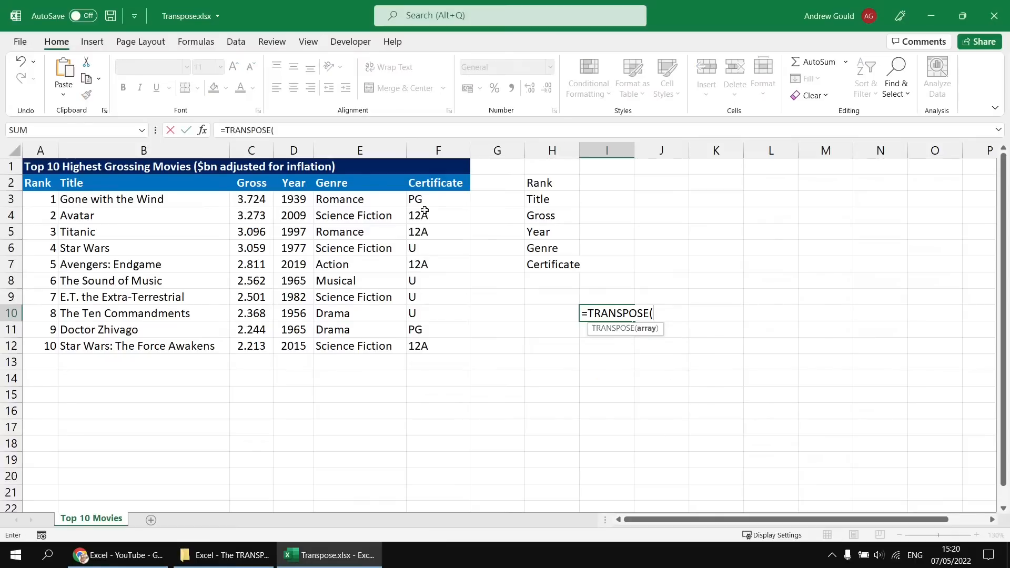
{"action": "left_click_drag", "start_coordinate": [434, 199], "coordinate": [436, 356]}
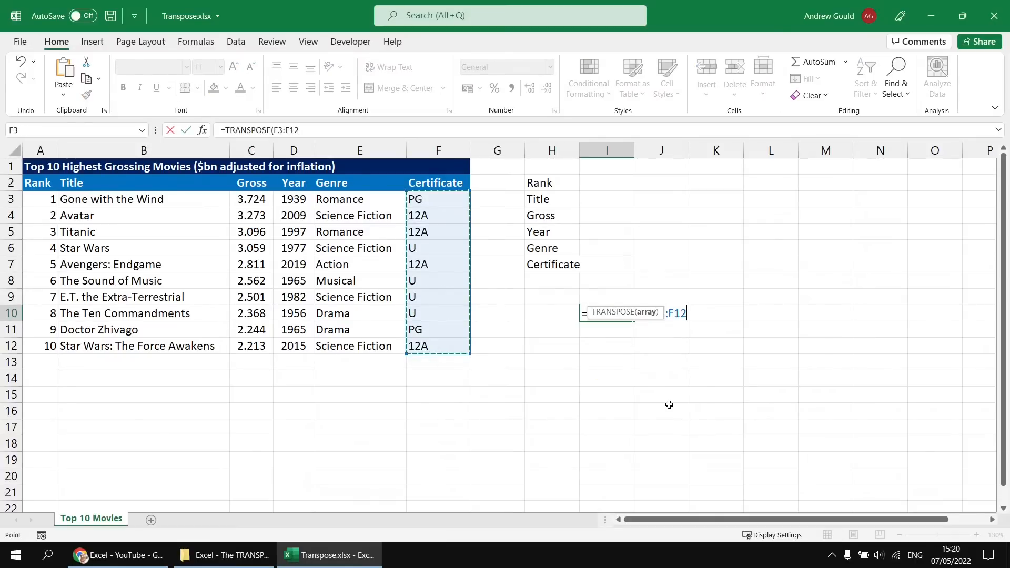
{"action": "type", "text": ")"}
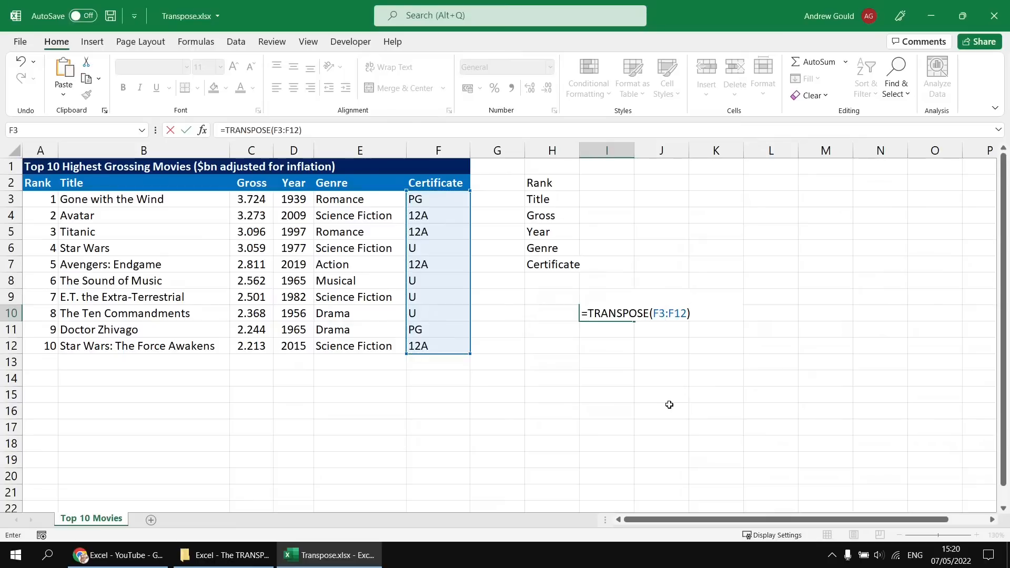
{"action": "key", "text": "Return"}
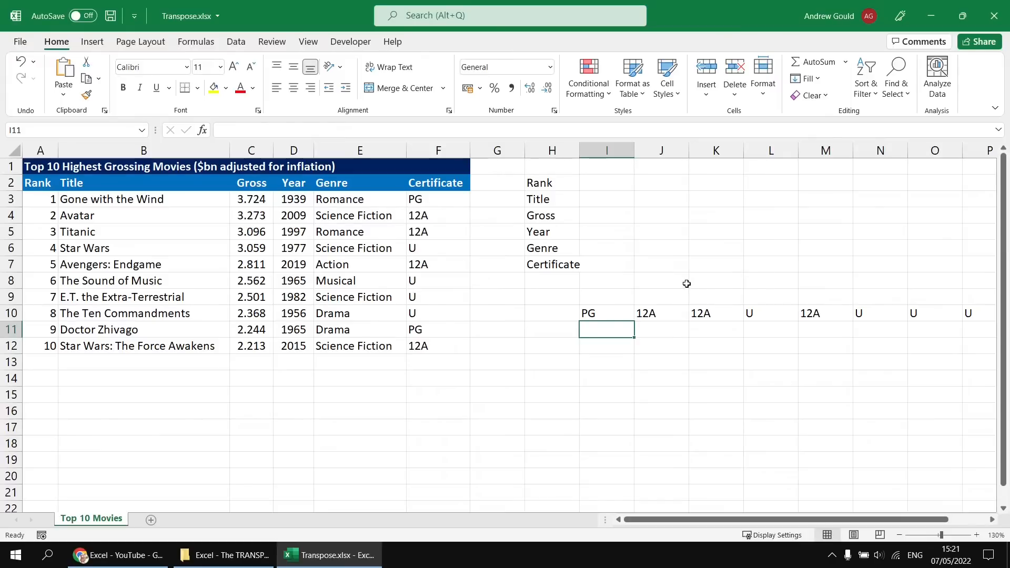
Step: Extend the TRANSPOSE range in cell H2 to A2:F12 so that it covers the whole movie table
{"action": "left_click", "coordinate": [551, 182]}
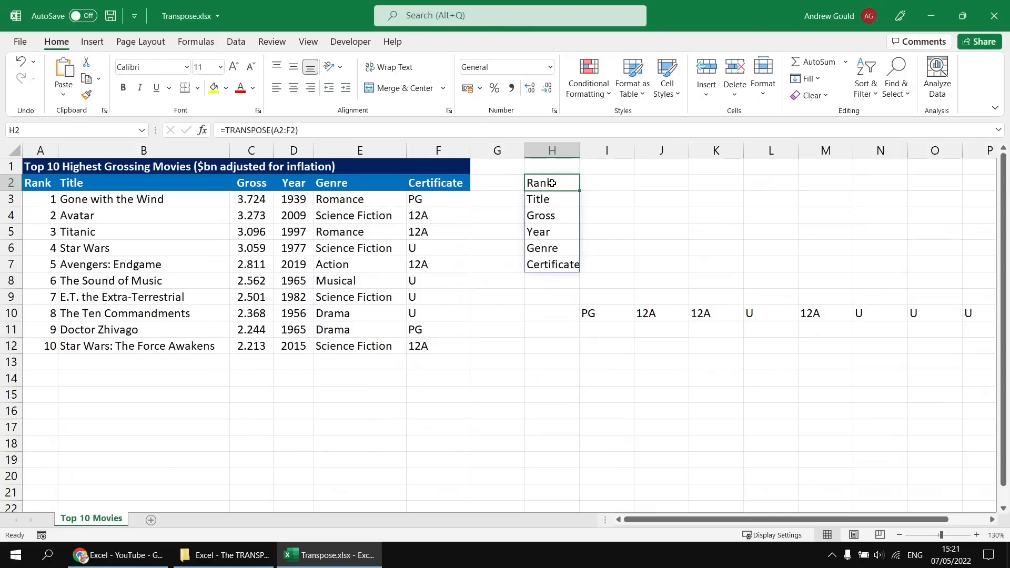
{"action": "key", "text": "F2"}
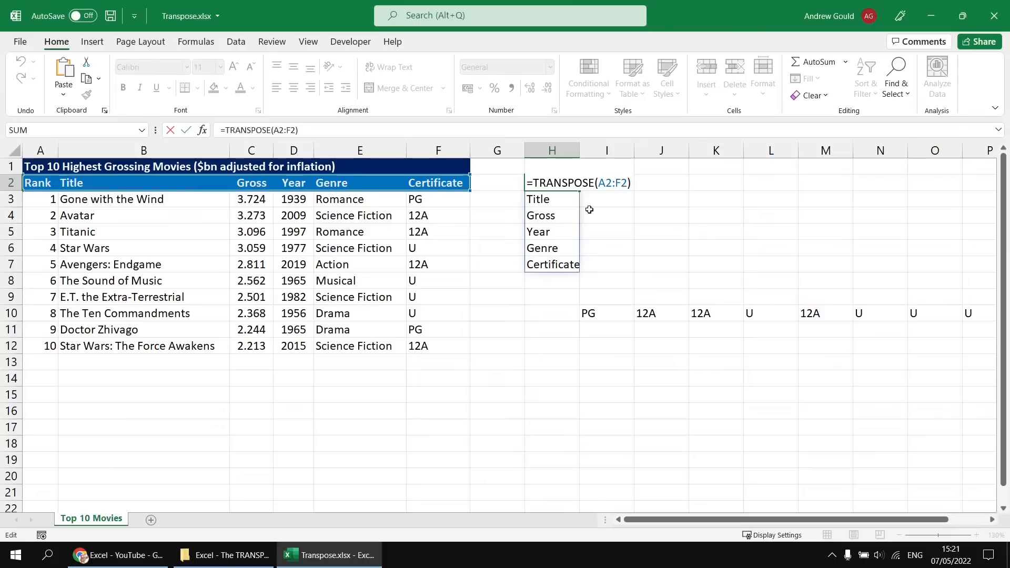
{"action": "left_click", "coordinate": [623, 183]}
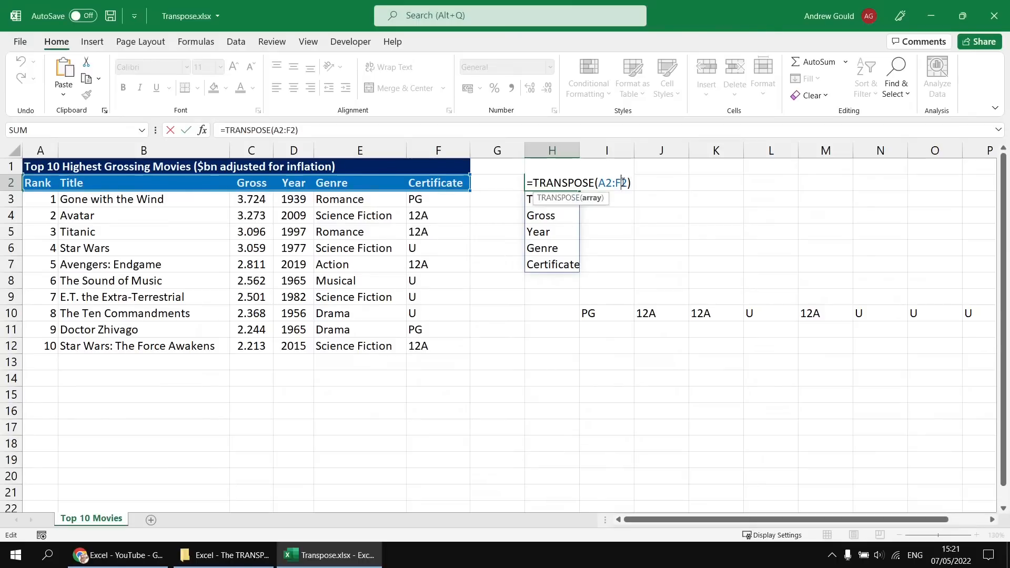
{"action": "type", "text": "1"}
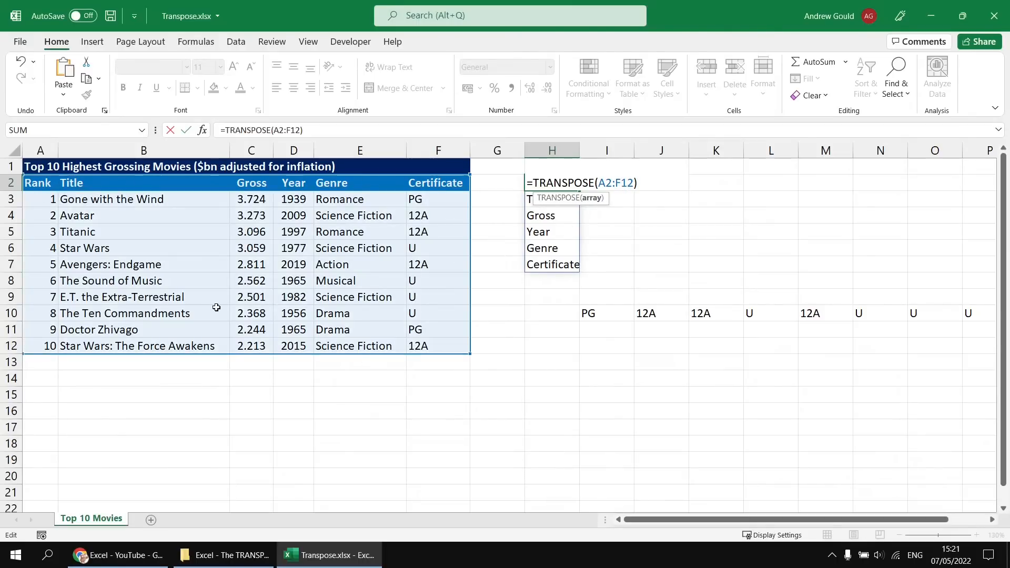
{"action": "key", "text": "Return"}
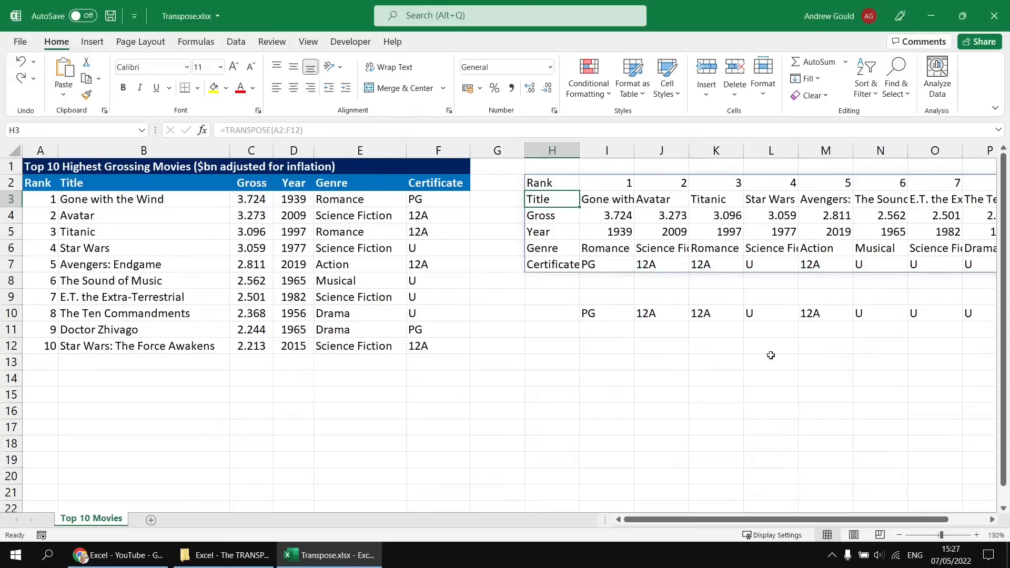
Step: Nest UNIQUE inside the certificate formula in I10, making it =TRANSPOSE(UNIQUE(F3:F12))
{"action": "left_click", "coordinate": [603, 312]}
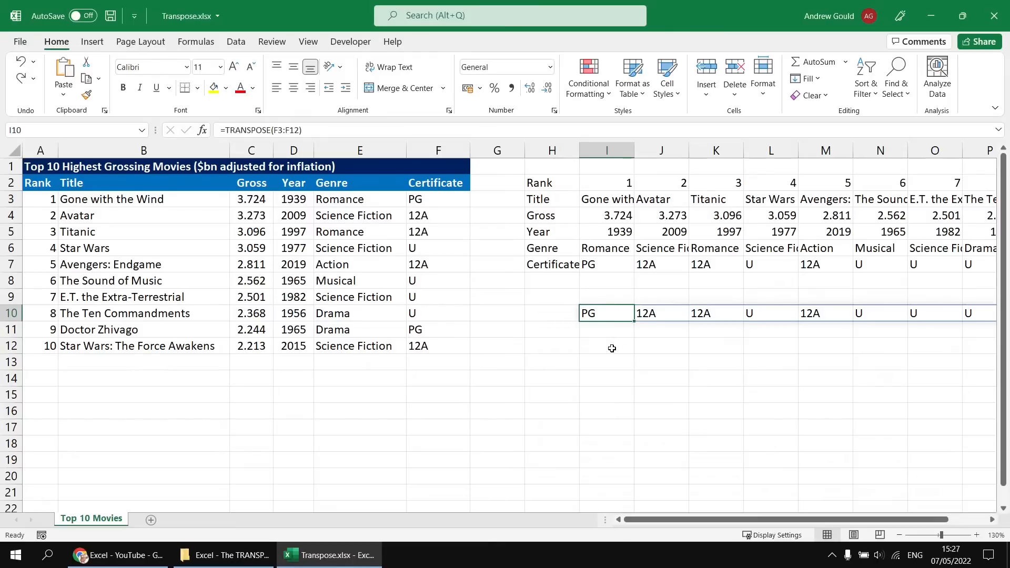
{"action": "key", "text": "F2"}
{"action": "left_click", "coordinate": [653, 314]}
{"action": "type", "text": "UNIQUE"}
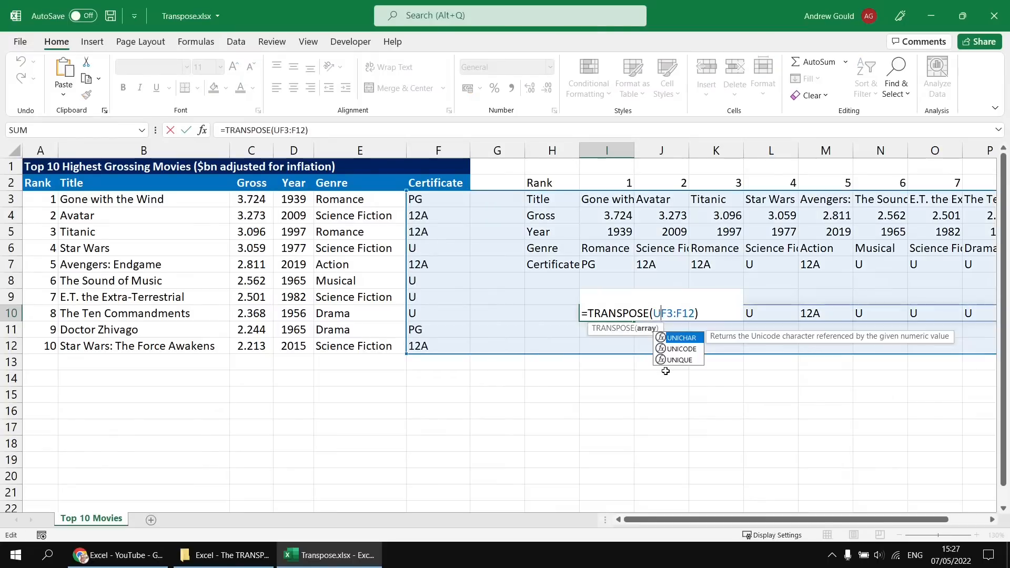
{"action": "key", "text": "Tab"}
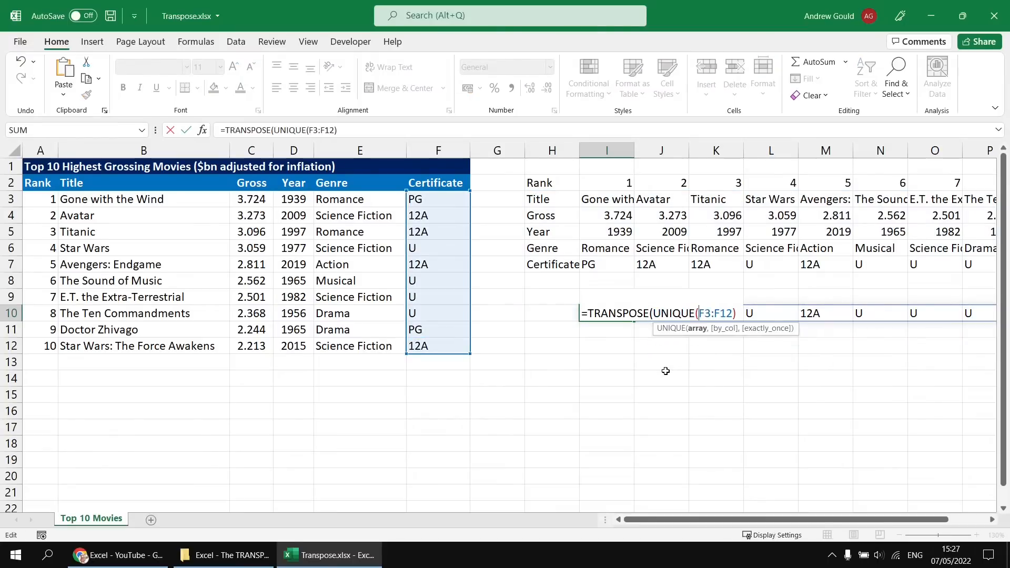
{"action": "left_click", "coordinate": [738, 313]}
{"action": "type", "text": ")"}
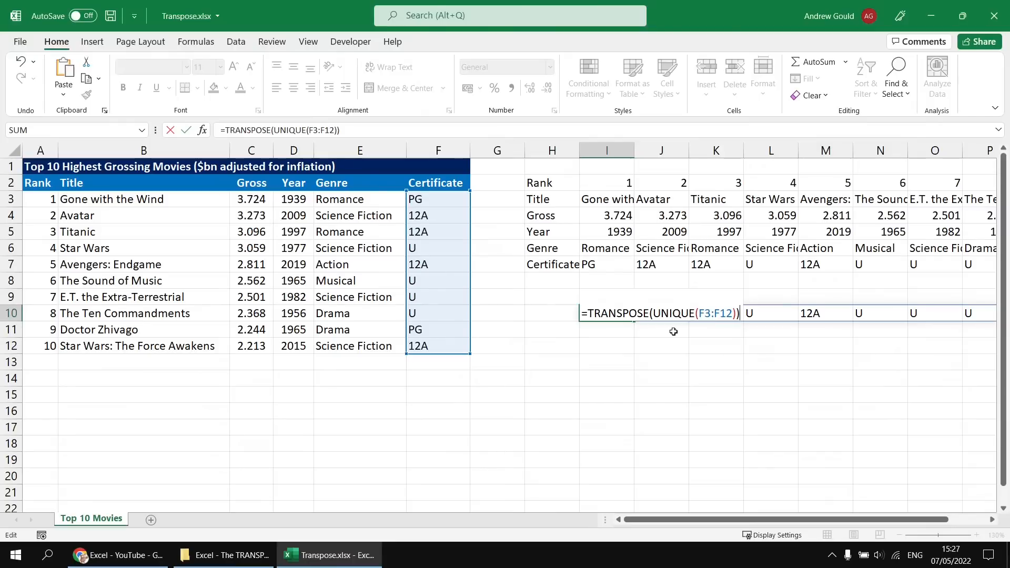
{"action": "key", "text": "Return"}
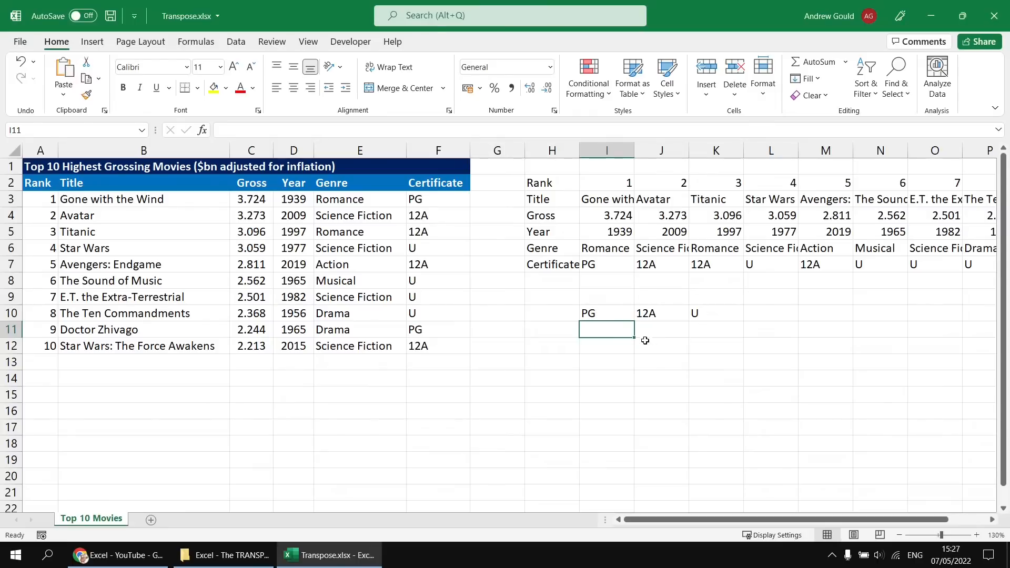
Step: Add SORT around the UNIQUE part of the I10 formula, making it =TRANSPOSE(SORT(UNIQUE(F3:F12)))
{"action": "left_click", "coordinate": [607, 313]}
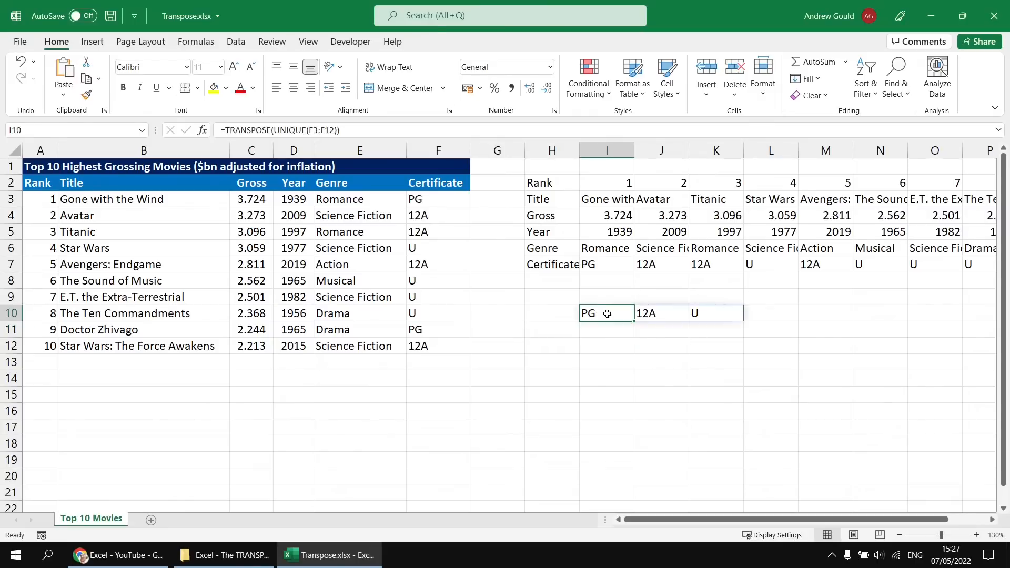
{"action": "key", "text": "F2"}
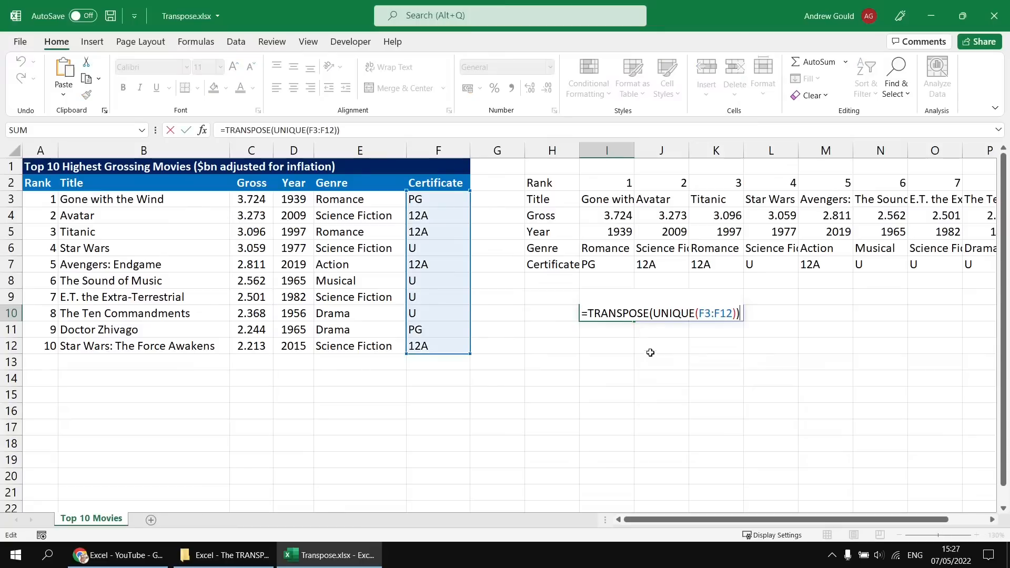
{"action": "left_click", "coordinate": [654, 315]}
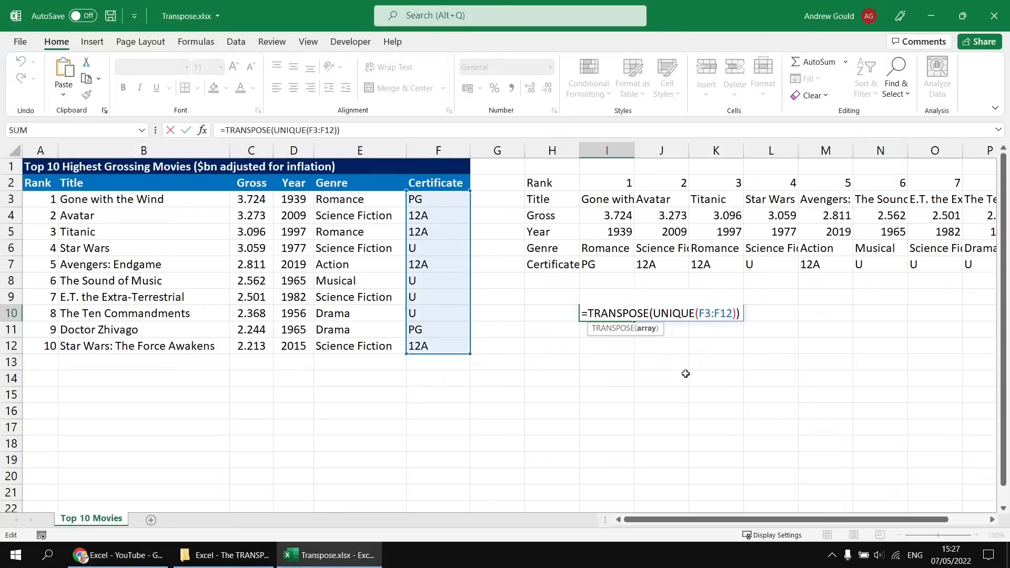
{"action": "type", "text": "SORT"}
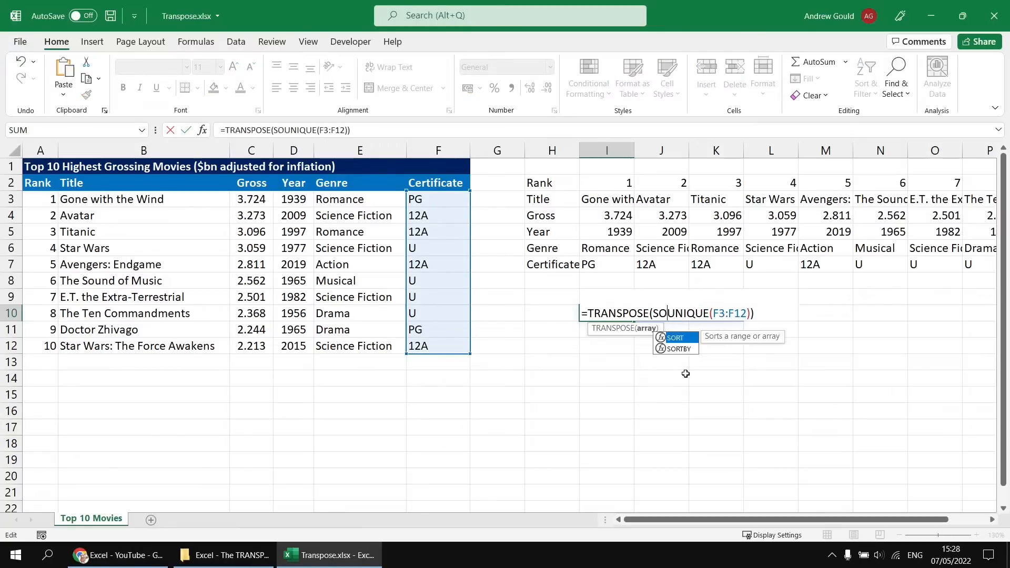
{"action": "type", "text": "("}
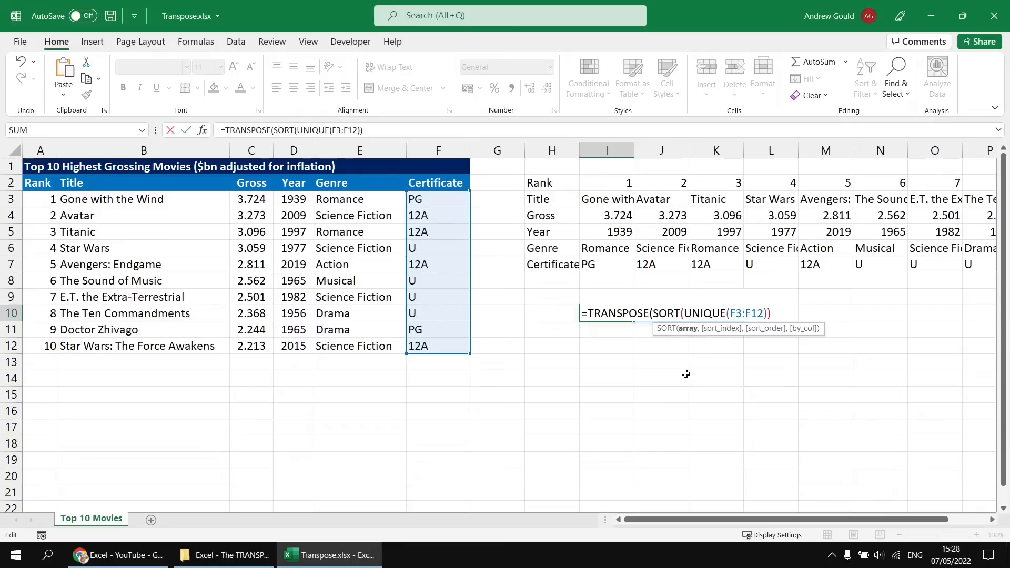
{"action": "type", "text": ")"}
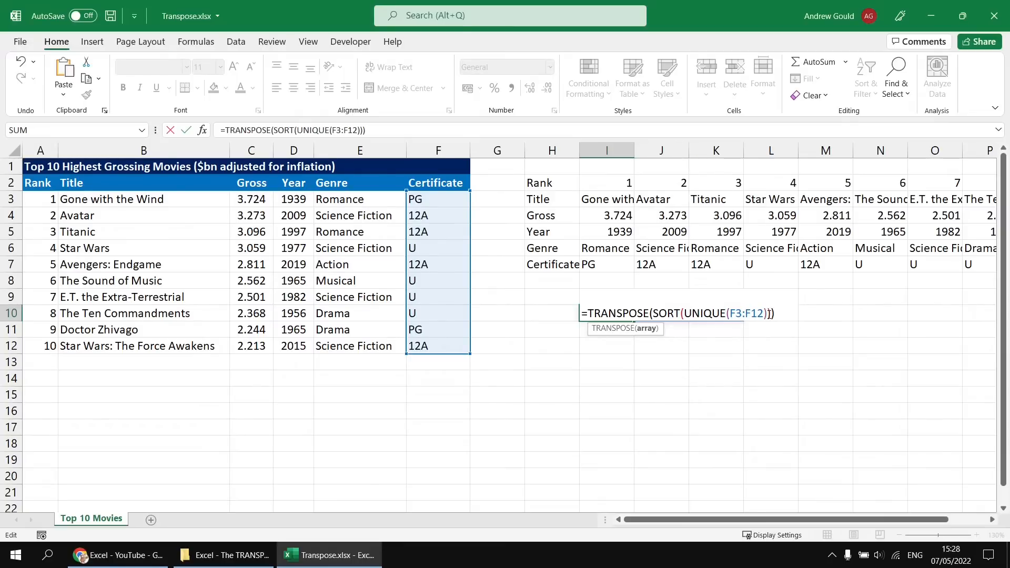
{"action": "key", "text": "Return"}
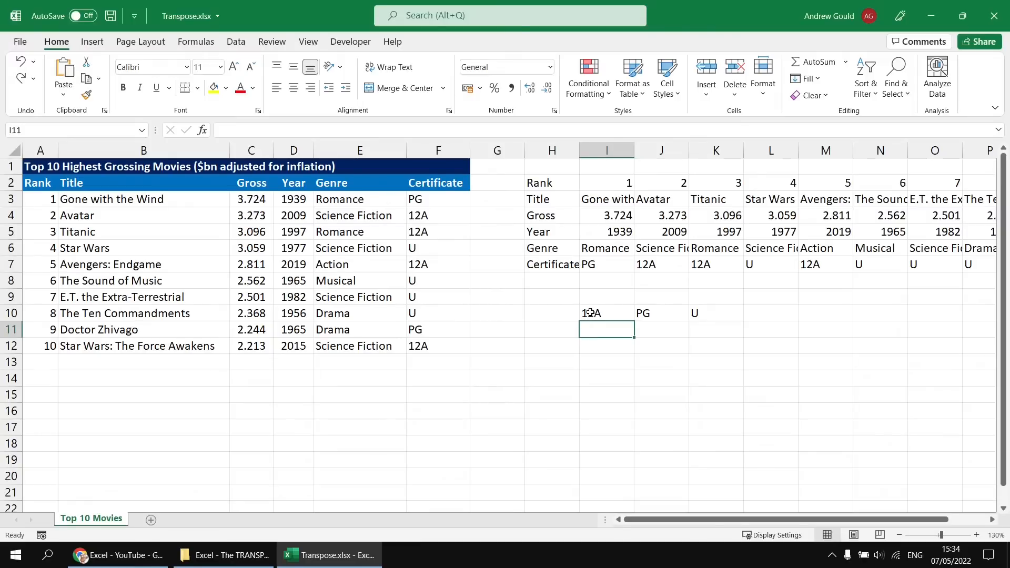
Step: Enter =SORT(UNIQUE(E3:E12)) in cell H11 to list the distinct genres alphabetically down the column
{"action": "left_click", "coordinate": [551, 330]}
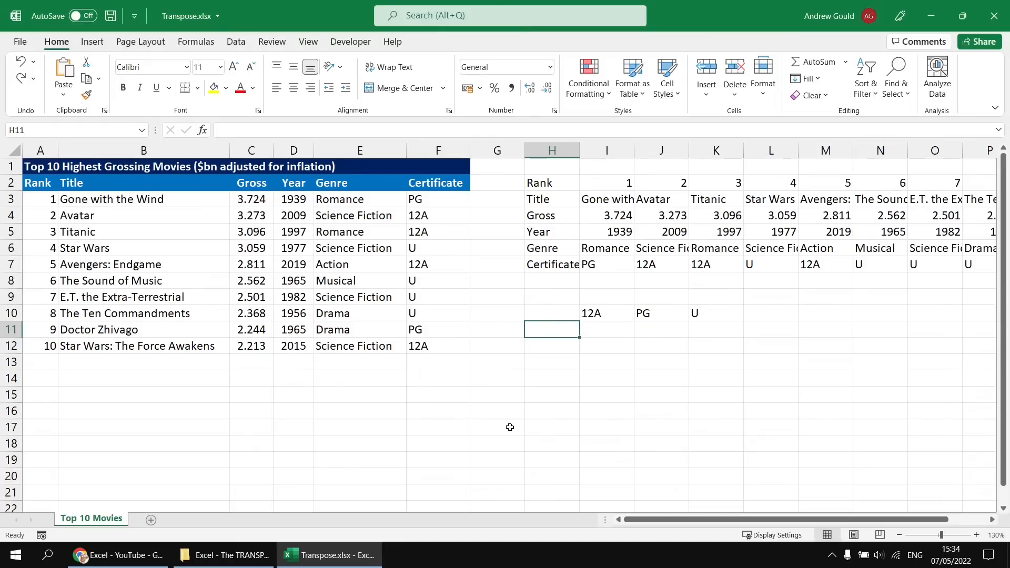
{"action": "type", "text": "=sort(uni"}
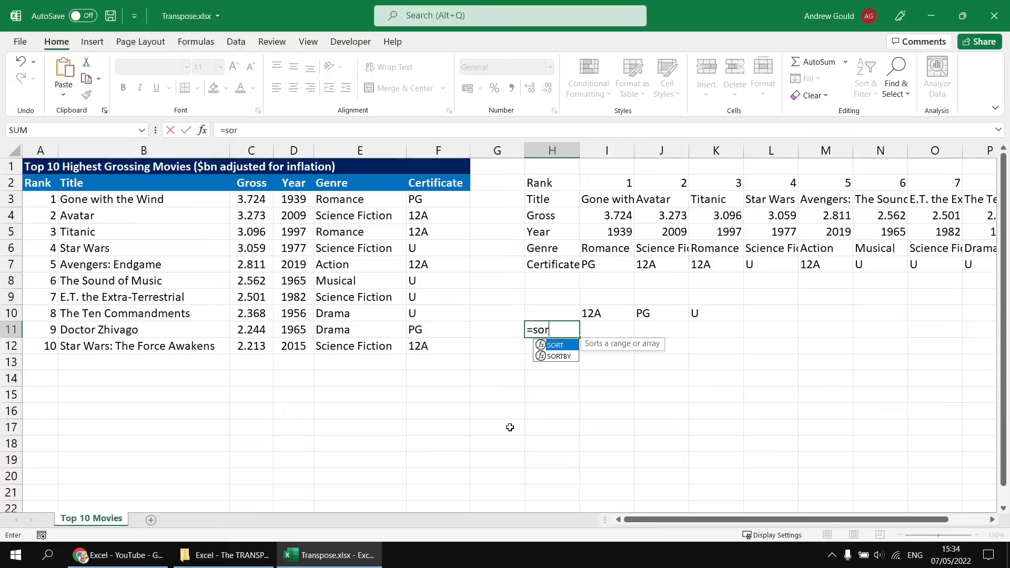
{"action": "key", "text": "Down"}
{"action": "key", "text": "Down"}
{"action": "key", "text": "Tab"}
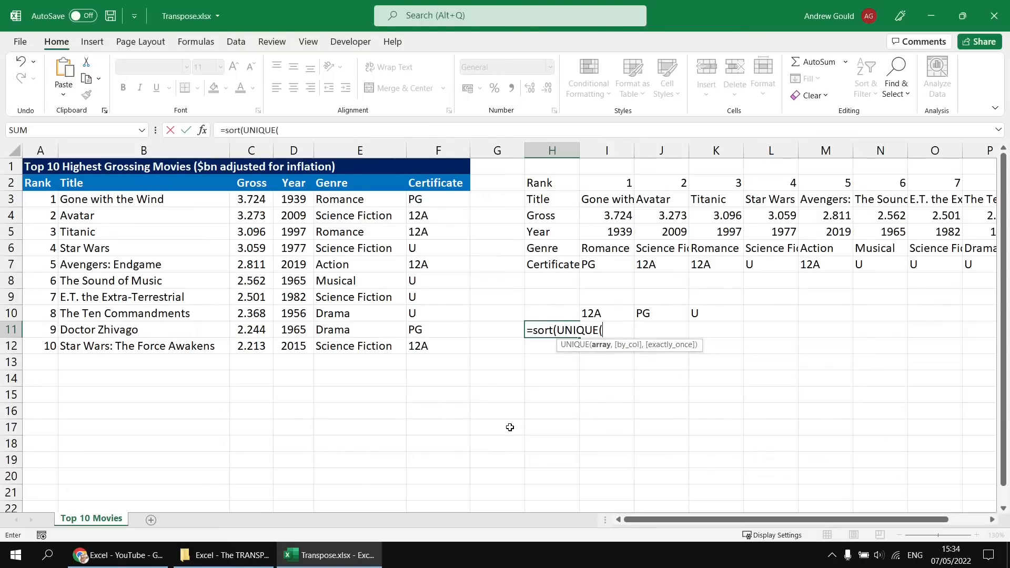
{"action": "left_click", "coordinate": [374, 200]}
{"action": "left_click_drag", "start_coordinate": [374, 200], "coordinate": [382, 339]}
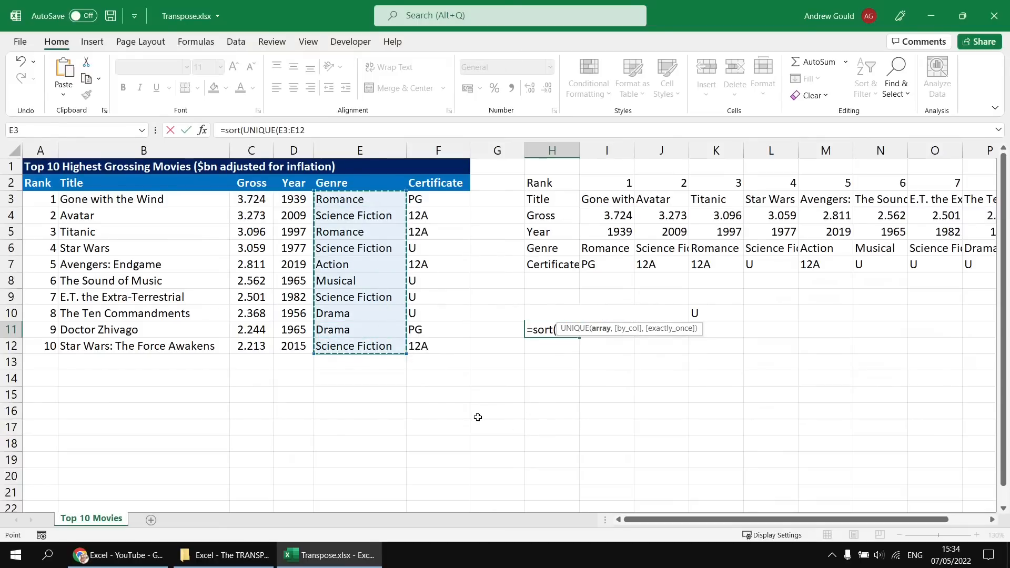
{"action": "type", "text": "))"}
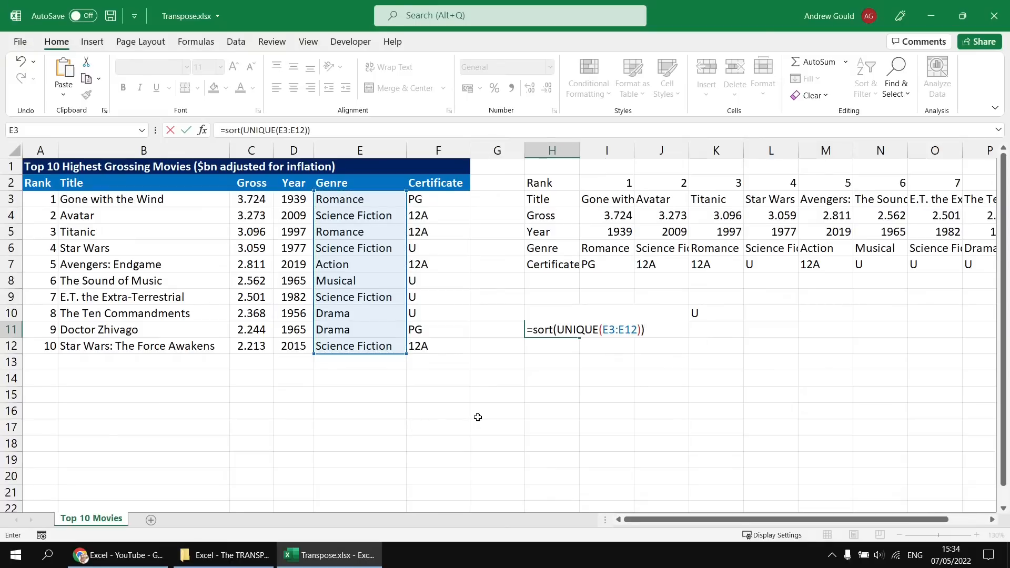
{"action": "key", "text": "Return"}
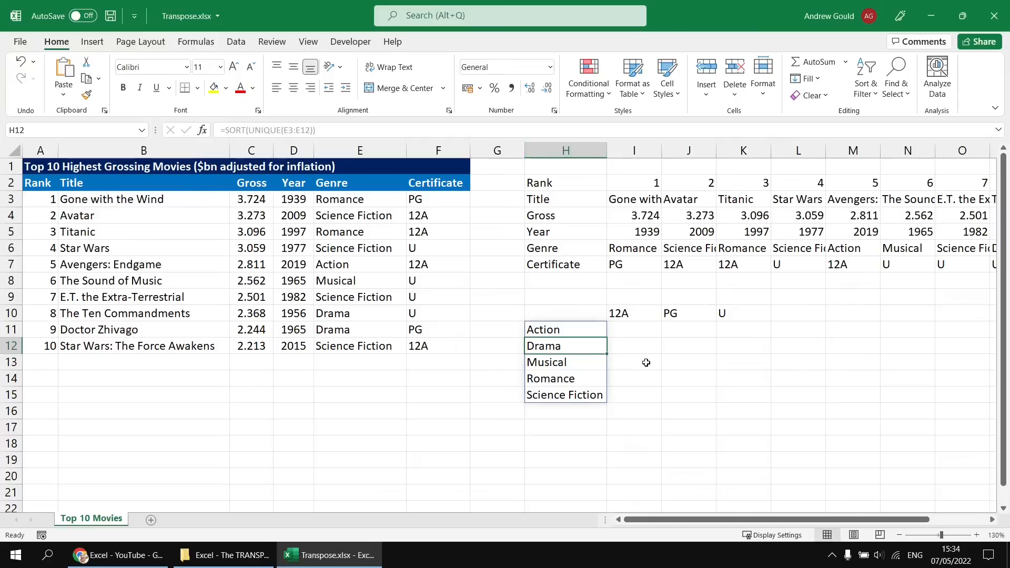
Step: Begin a SUMIFS formula in I11 with sum range C3:C12 and the genre range E3:E12 matched against the spilled list H11#
{"action": "left_click", "coordinate": [634, 330]}
{"action": "type", "text": "="}
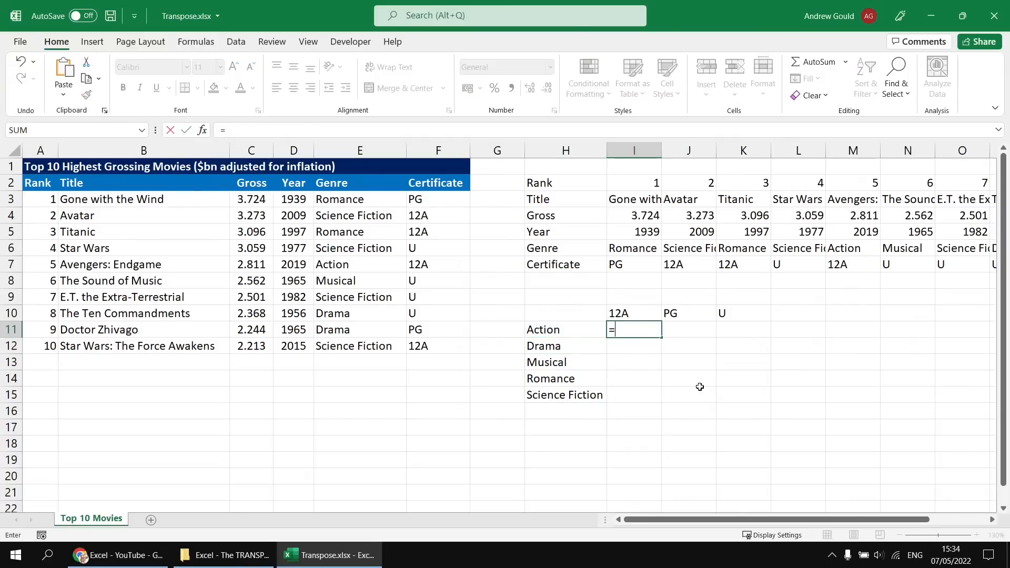
{"action": "type", "text": "sum"}
{"action": "key", "text": "Down"}
{"action": "key", "text": "Down"}
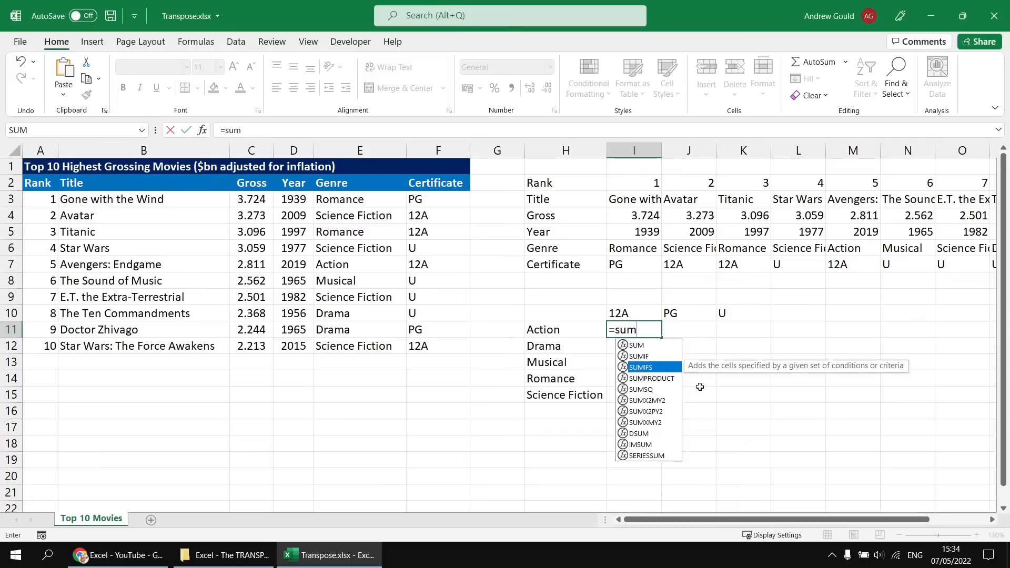
{"action": "key", "text": "Tab"}
{"action": "left_click_drag", "start_coordinate": [250, 202], "coordinate": [262, 344]}
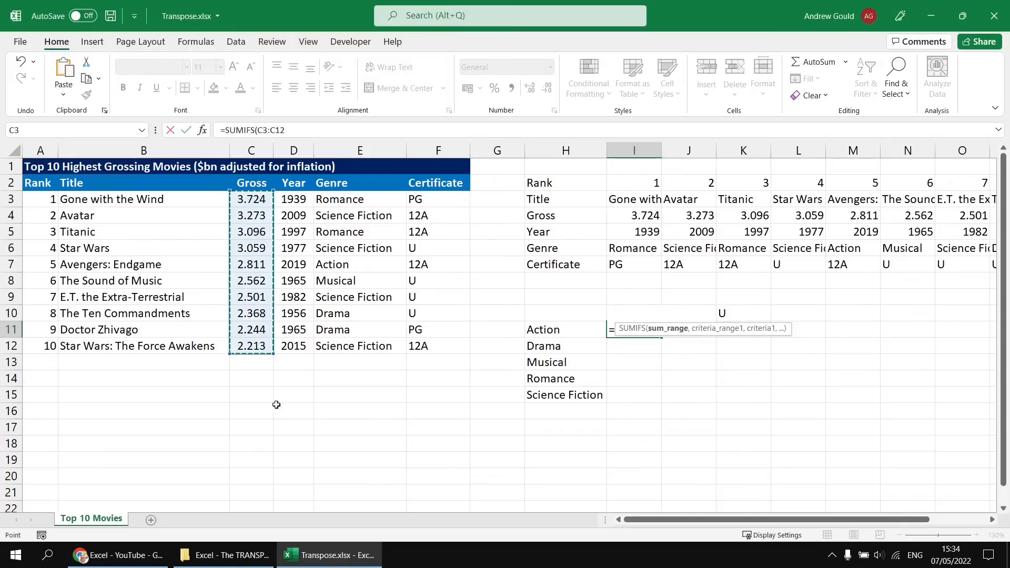
{"action": "type", "text": ","}
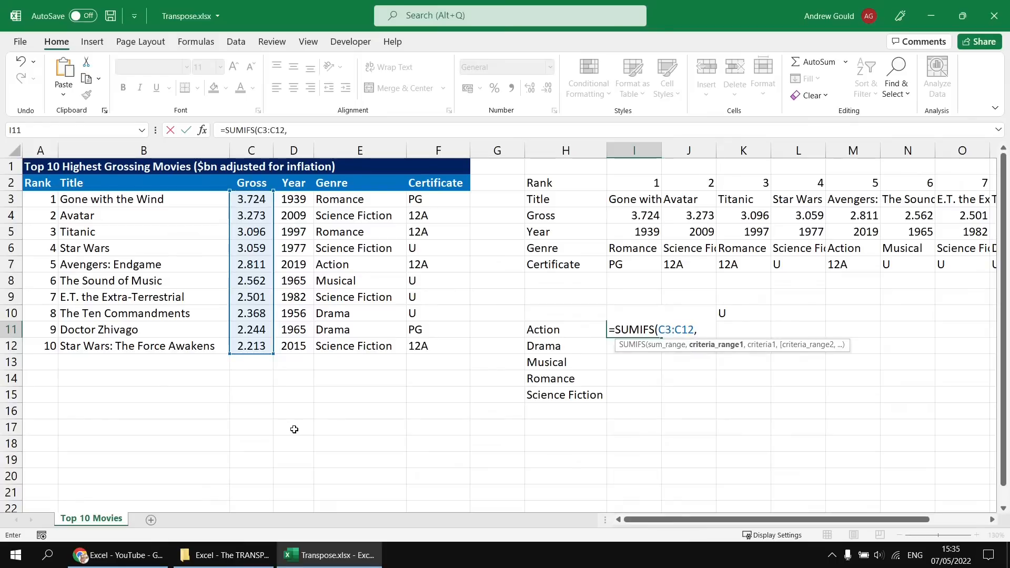
{"action": "left_click_drag", "start_coordinate": [364, 198], "coordinate": [359, 346]}
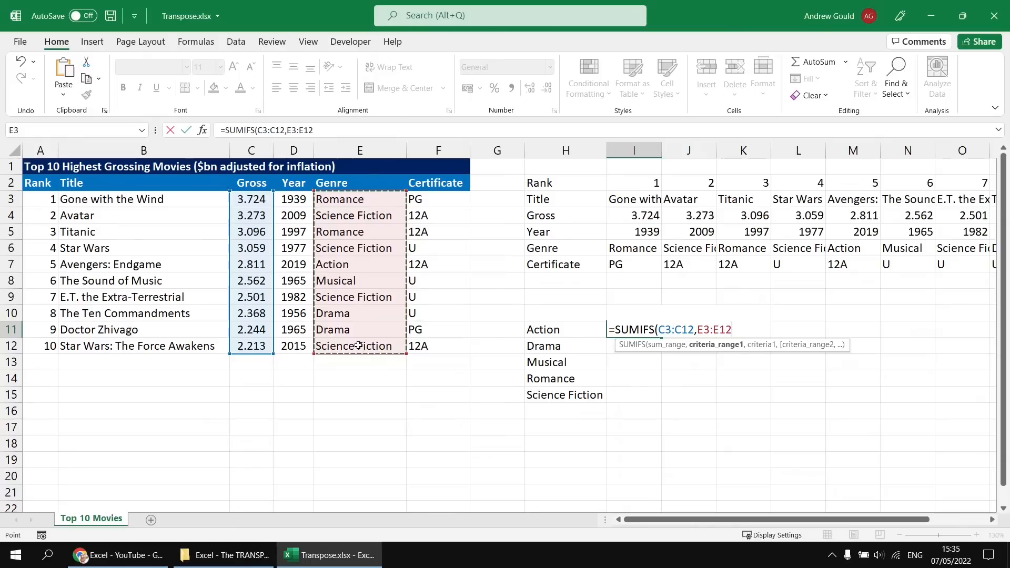
{"action": "type", "text": ","}
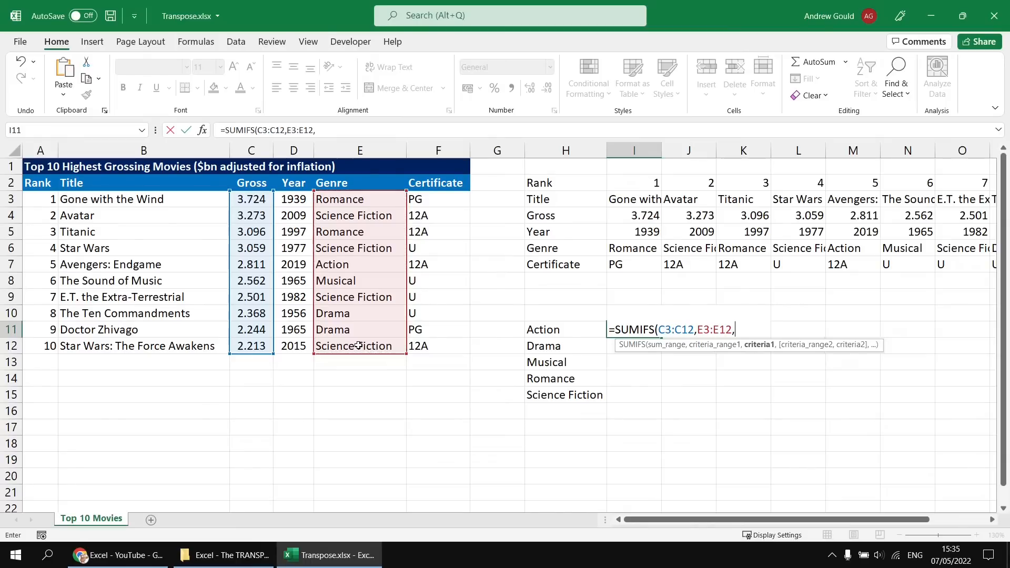
{"action": "left_click", "coordinate": [574, 330]}
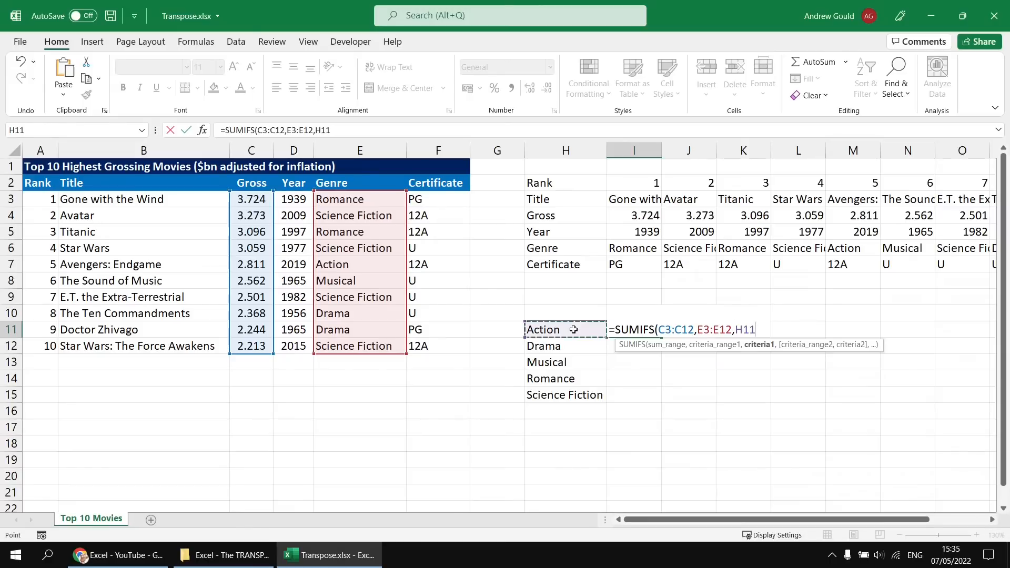
{"action": "type", "text": "#"}
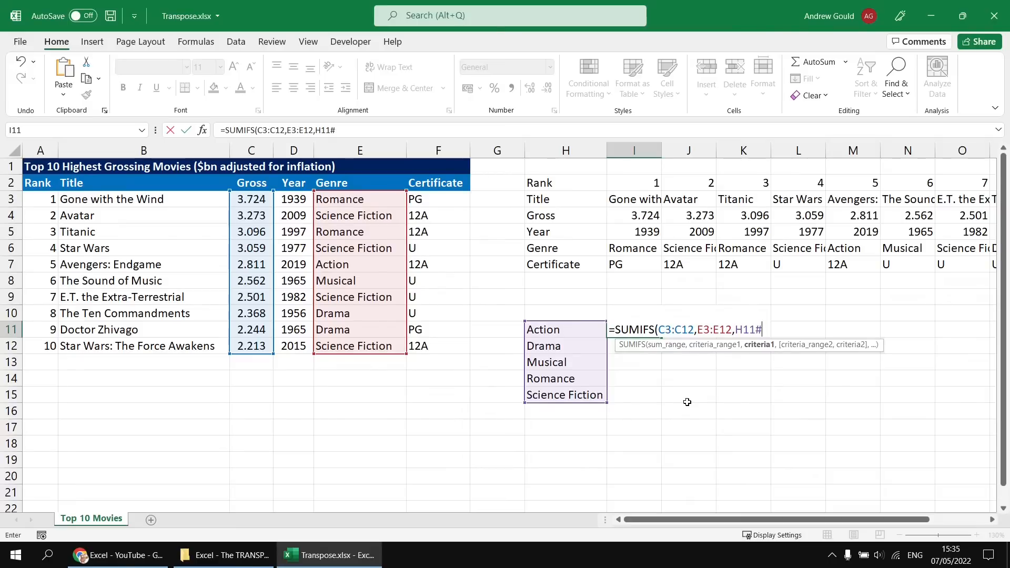
Step: Switch to Chrome to view the Spilled Array Formulas video in the YouTube Excel playlist, and return to the Transpose workbook
{"action": "left_click", "coordinate": [120, 555]}
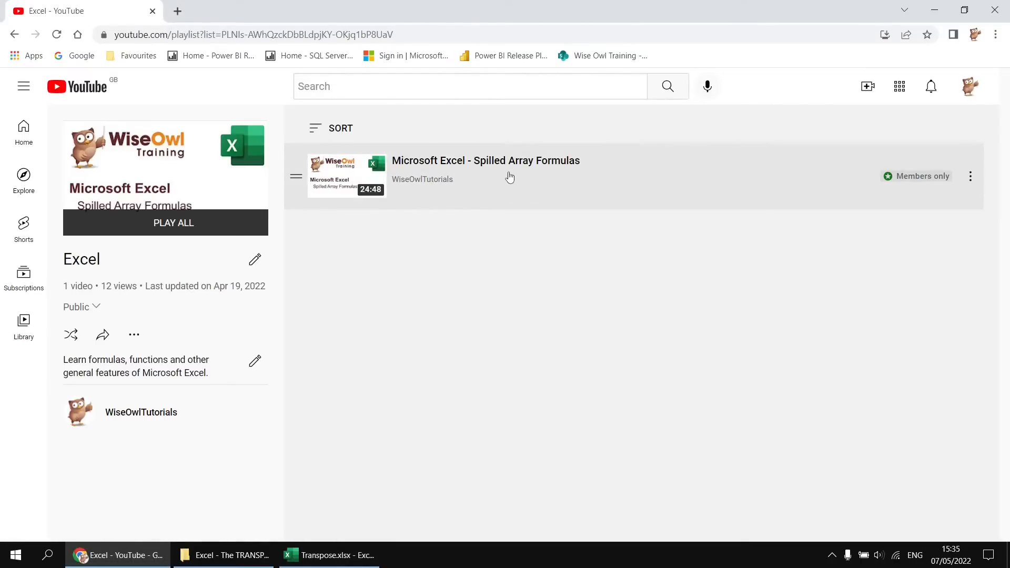
{"action": "left_click", "coordinate": [330, 555]}
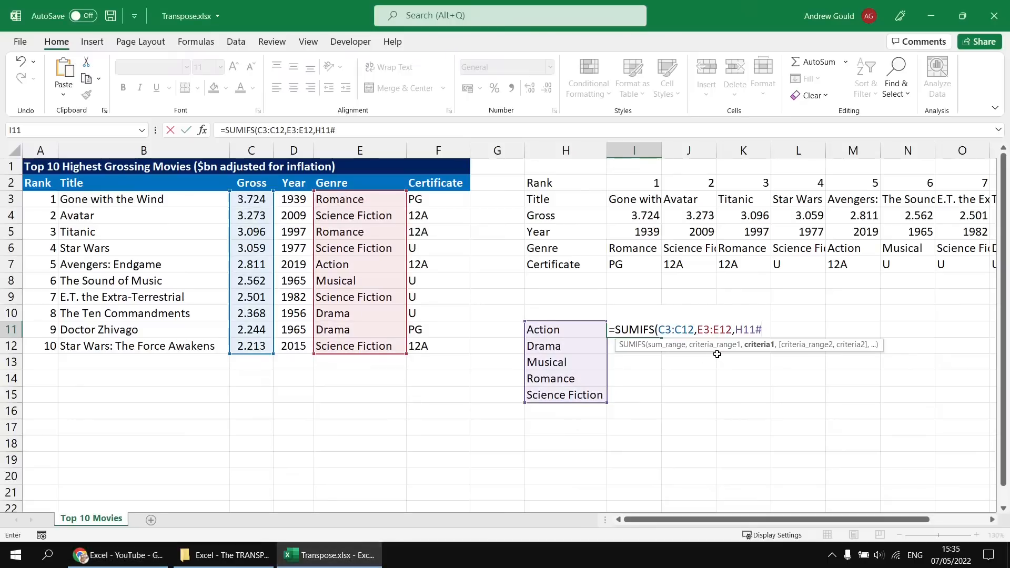
Step: Complete the I11 SUMIFS with certificate criteria, making it =SUMIFS(C3:C12,E3:E12,H11#,F3:F12,I10#)
{"action": "type", "text": ","}
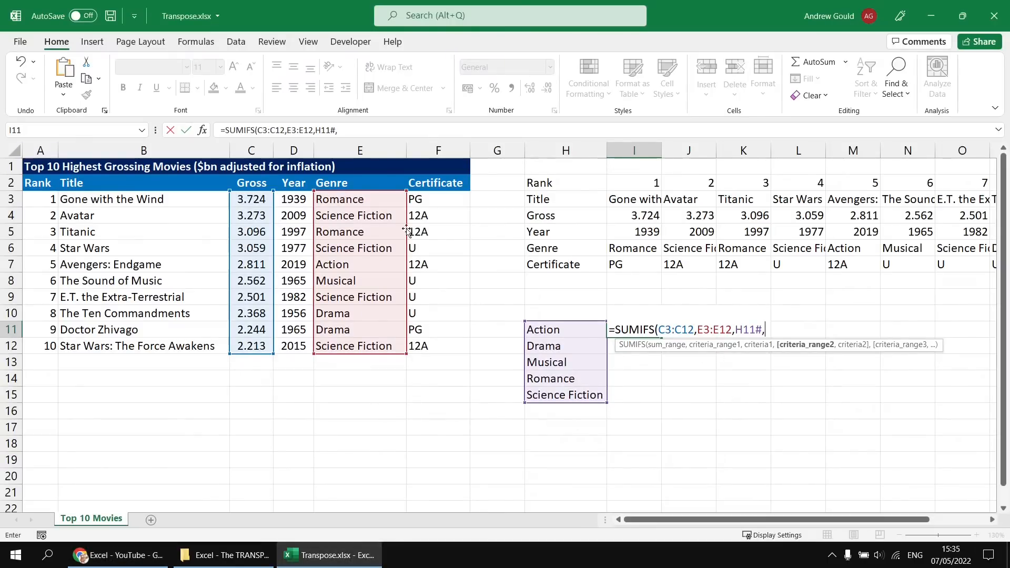
{"action": "left_click_drag", "start_coordinate": [437, 199], "coordinate": [439, 343]}
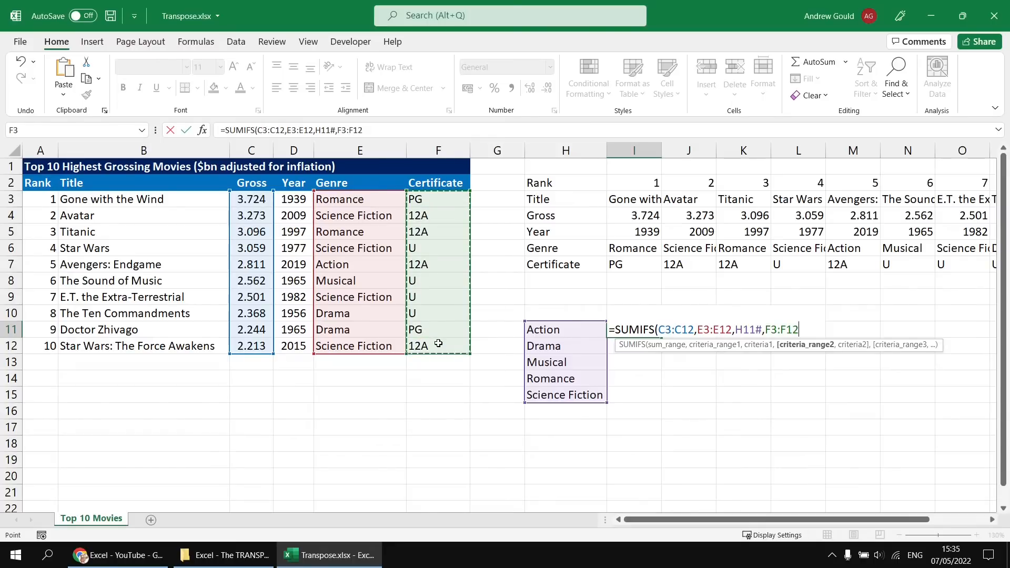
{"action": "type", "text": ","}
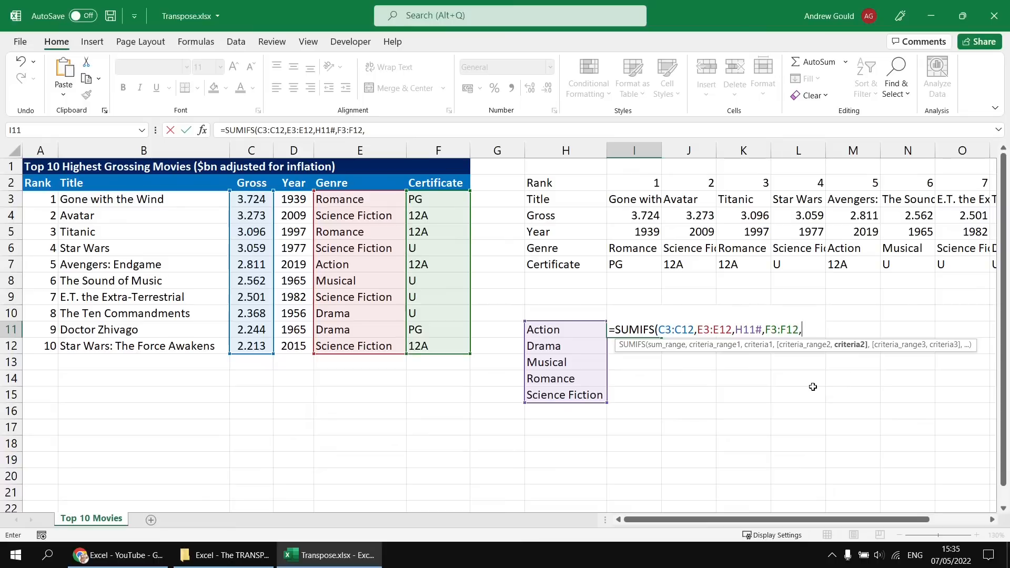
{"action": "key", "text": "Up"}
{"action": "type", "text": "#"}
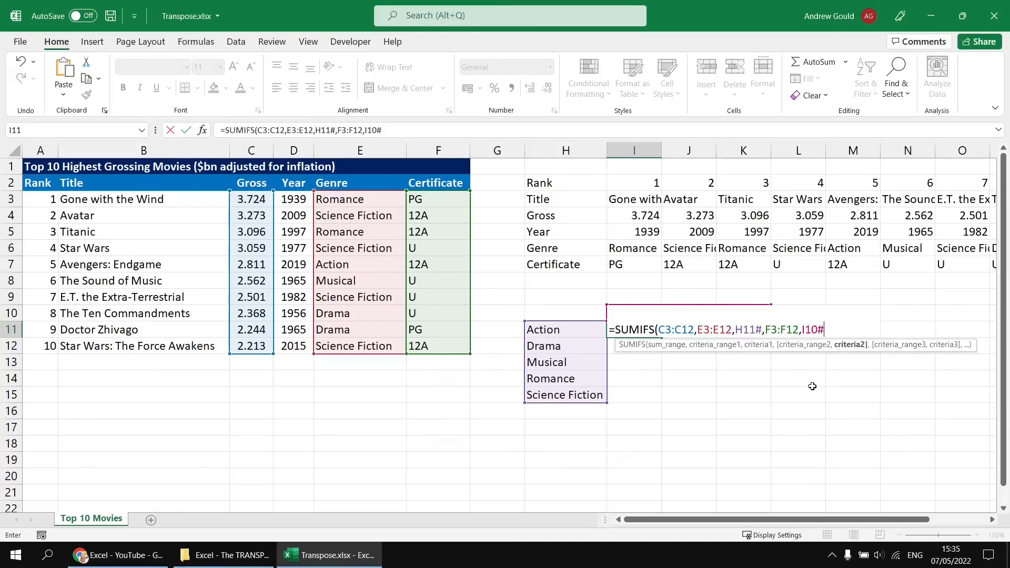
{"action": "type", "text": ")"}
{"action": "key", "text": "Return"}
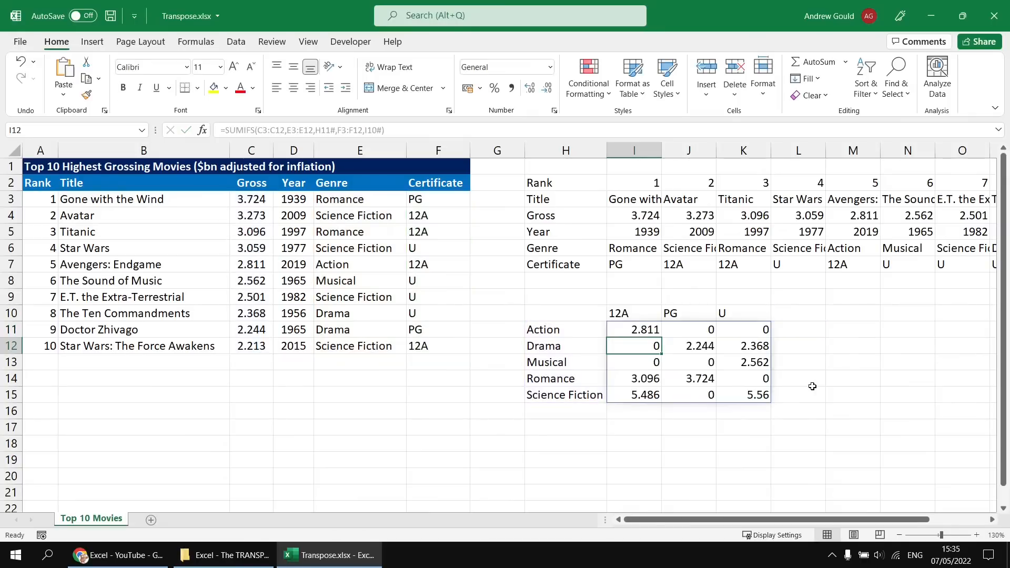
Step: Examine the spilled SUMIFS results in I11:K15 and the formulas in H11, I10 and I11 that drive the summary
{"action": "left_click_drag", "start_coordinate": [644, 329], "coordinate": [752, 394]}
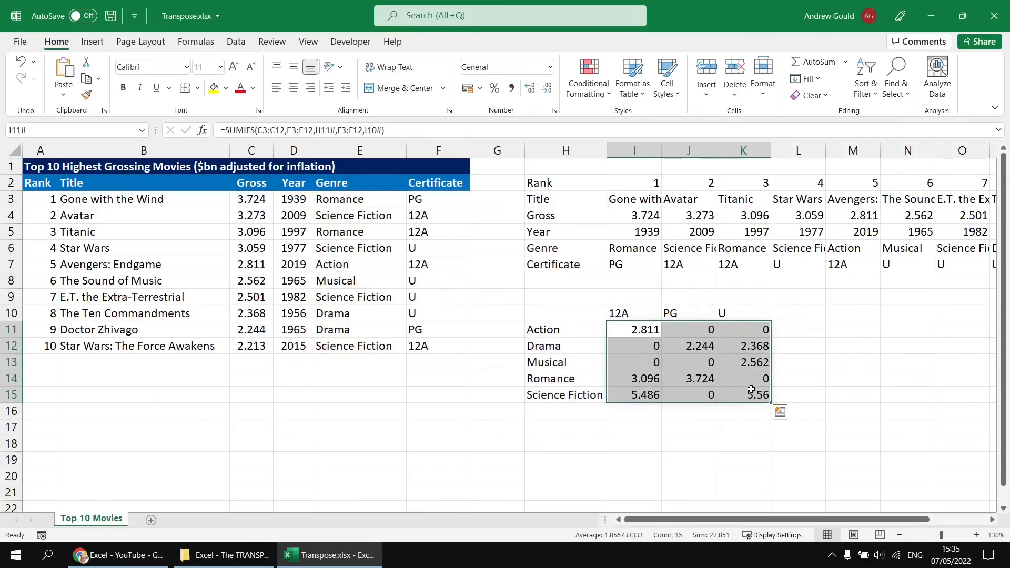
{"action": "left_click", "coordinate": [571, 333]}
{"action": "left_click", "coordinate": [622, 330]}
{"action": "left_click", "coordinate": [624, 315]}
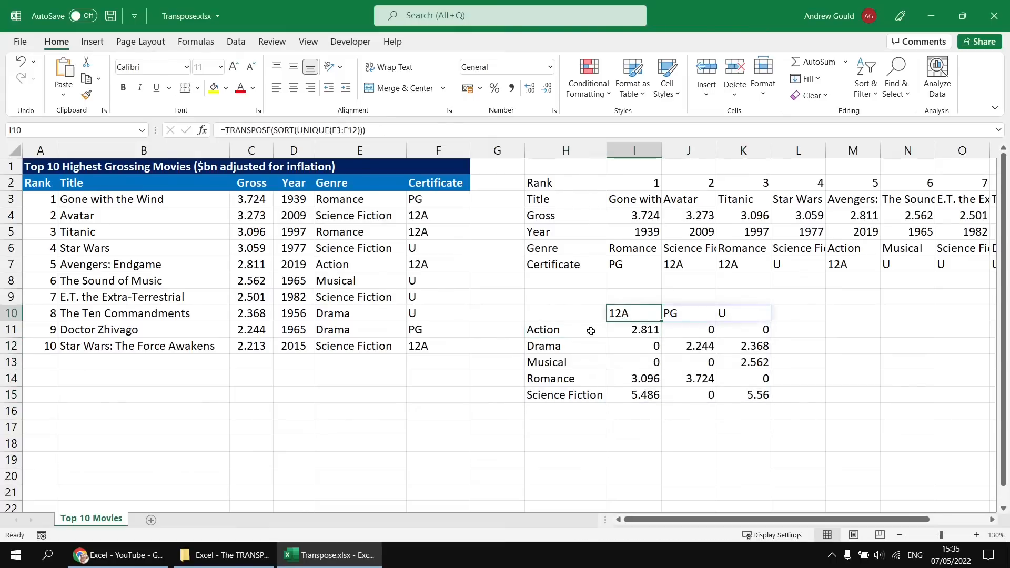
{"action": "left_click", "coordinate": [568, 330]}
{"action": "left_click", "coordinate": [625, 314]}
{"action": "left_click", "coordinate": [627, 331]}
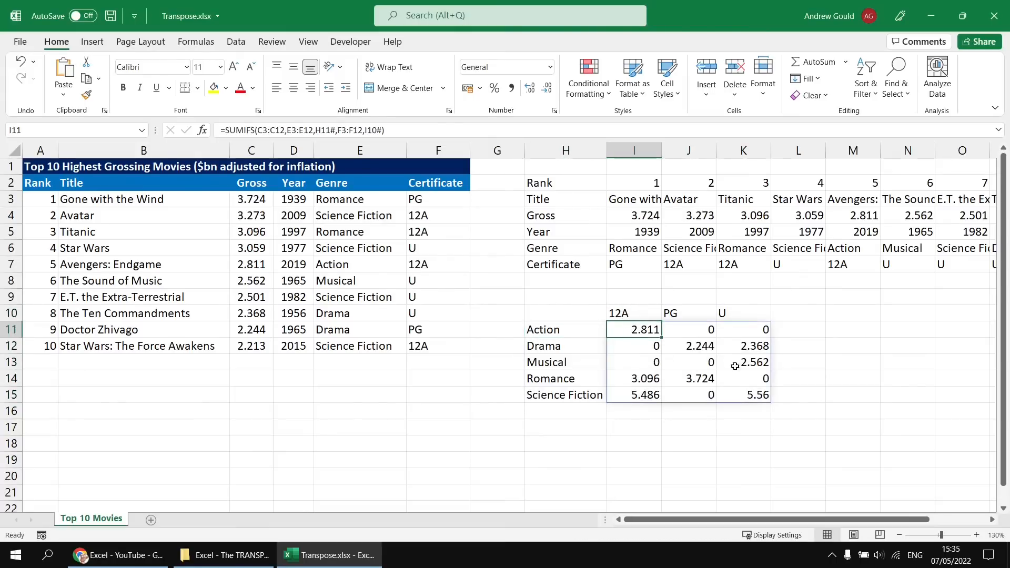
{"action": "left_click", "coordinate": [686, 343]}
{"action": "left_click", "coordinate": [742, 396]}
{"action": "left_click", "coordinate": [574, 313]}
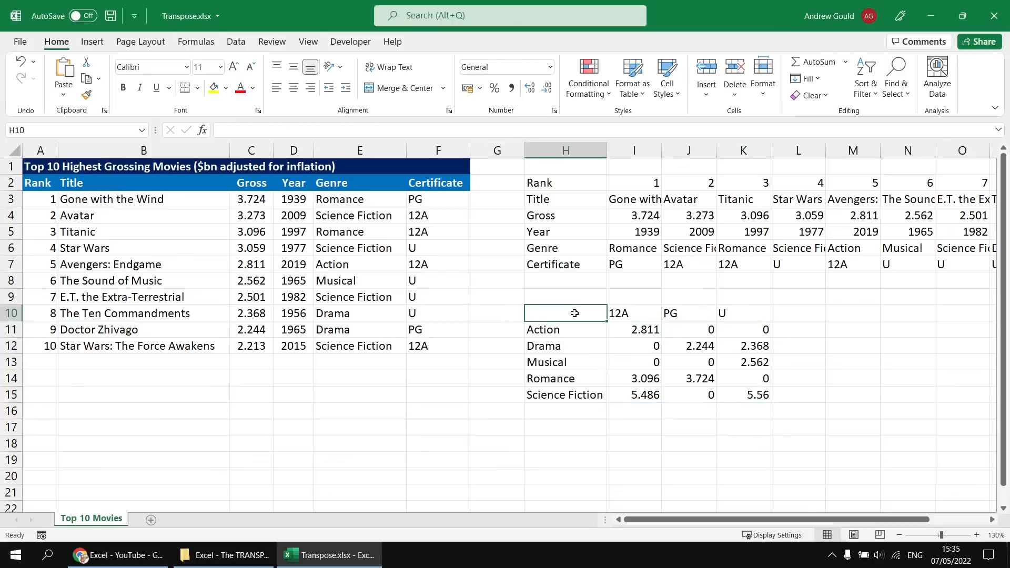
Step: Copy the formatting of the table title in A1 to the certificate heading row H10:K10
{"action": "left_click", "coordinate": [41, 166]}
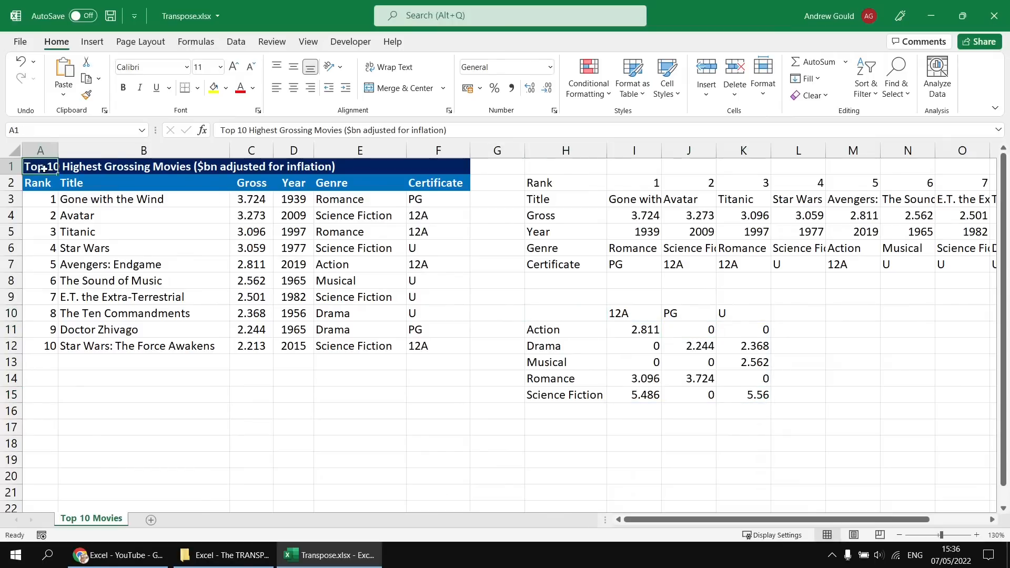
{"action": "left_click", "coordinate": [87, 94]}
{"action": "left_click_drag", "start_coordinate": [558, 313], "coordinate": [748, 316]}
Step: Copy the formatting of the Rank column heading in A2 to the genre labels in H11:H15
{"action": "left_click", "coordinate": [44, 181]}
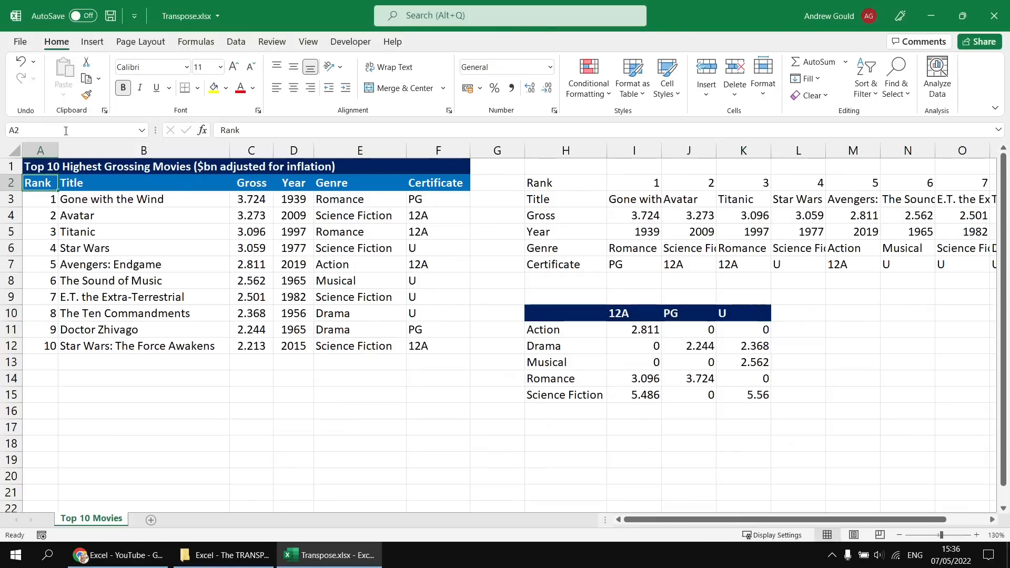
{"action": "left_click", "coordinate": [86, 95]}
{"action": "left_click_drag", "start_coordinate": [568, 329], "coordinate": [579, 396]}
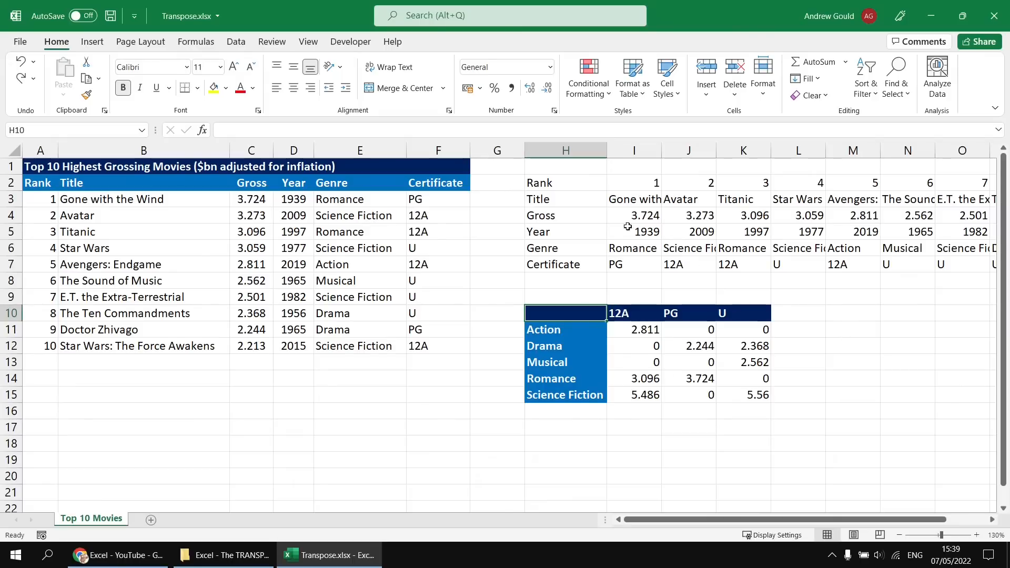
Step: Reduce the TRANSPOSE range in cell H2 to the heading row only, making the formula =TRANSPOSE(A2:F2)
{"action": "left_click", "coordinate": [577, 187]}
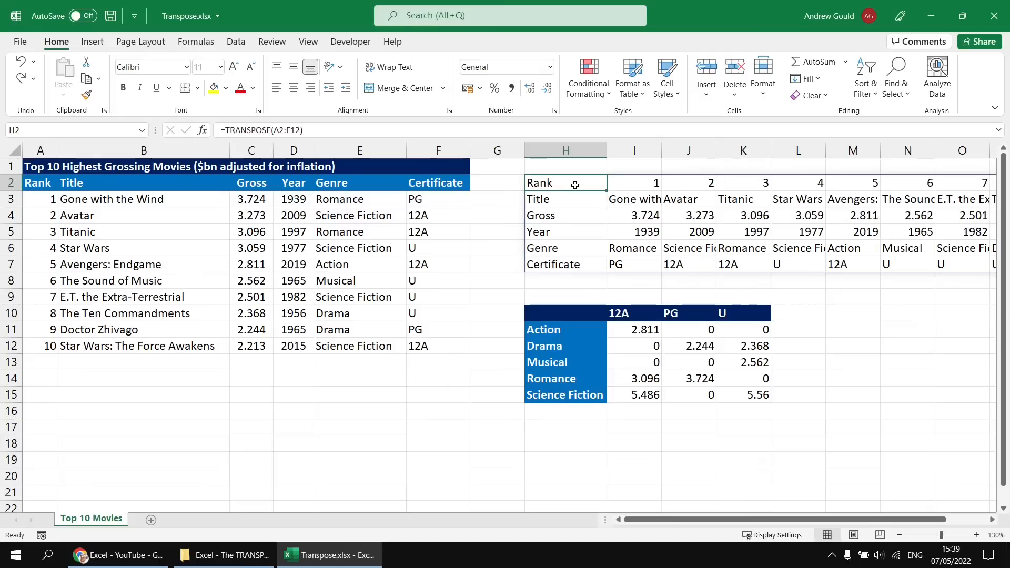
{"action": "key", "text": "F2"}
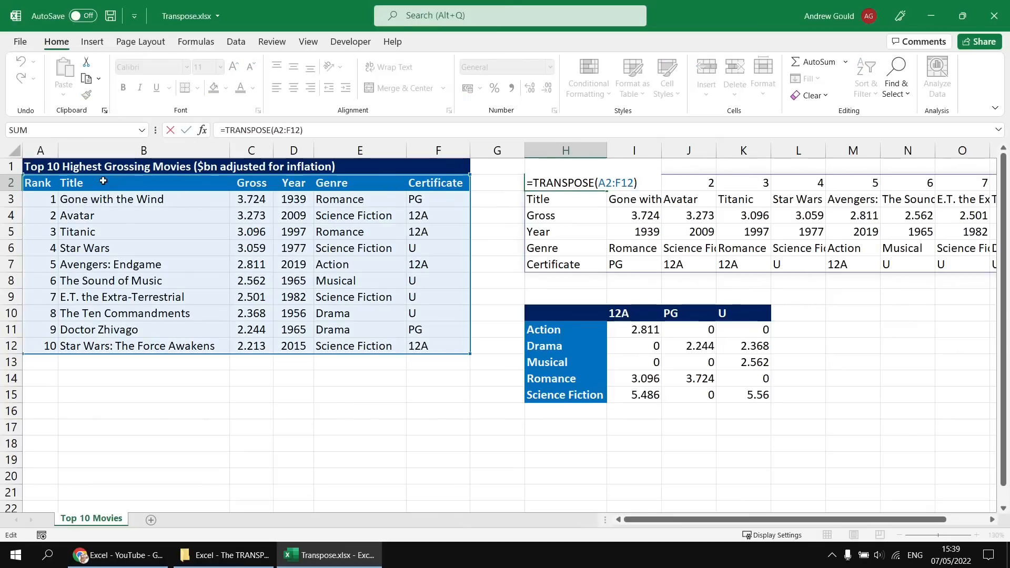
{"action": "left_click", "coordinate": [626, 182]}
{"action": "key", "text": "BackSpace"}
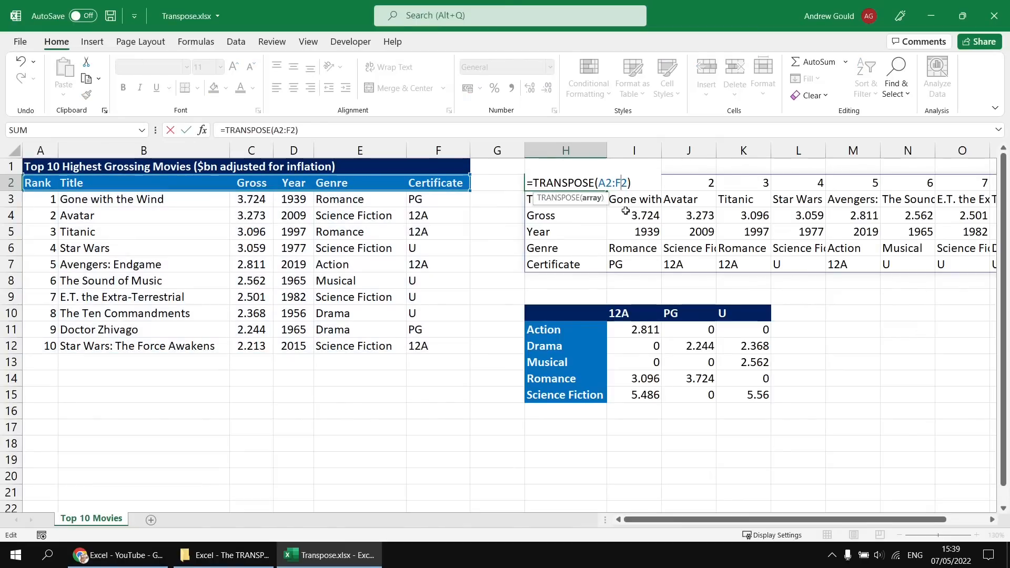
{"action": "key", "text": "Return"}
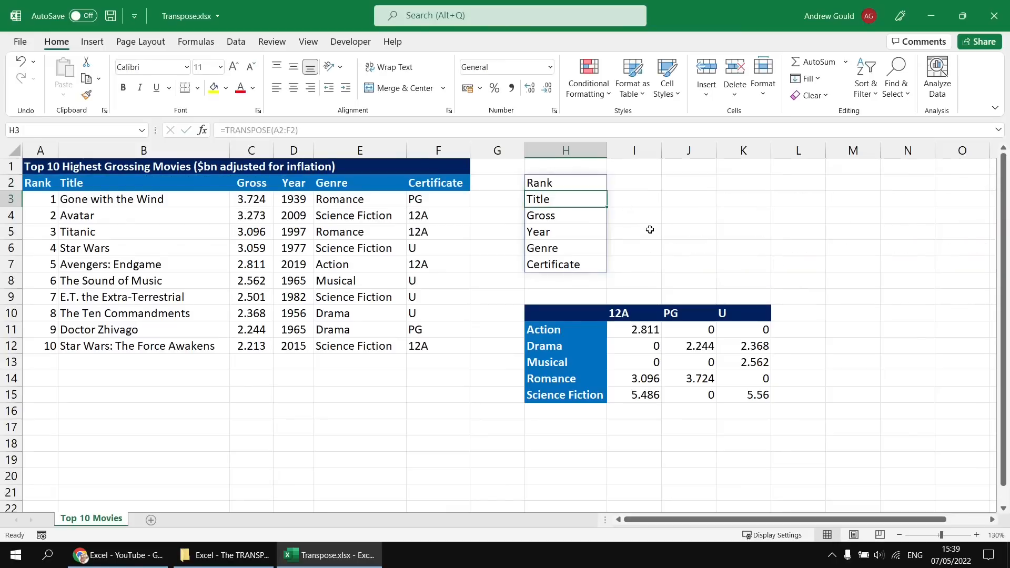
Step: Enter 5 in cell I2 as the rank value beside the transposed Rank label
{"action": "left_click", "coordinate": [635, 183]}
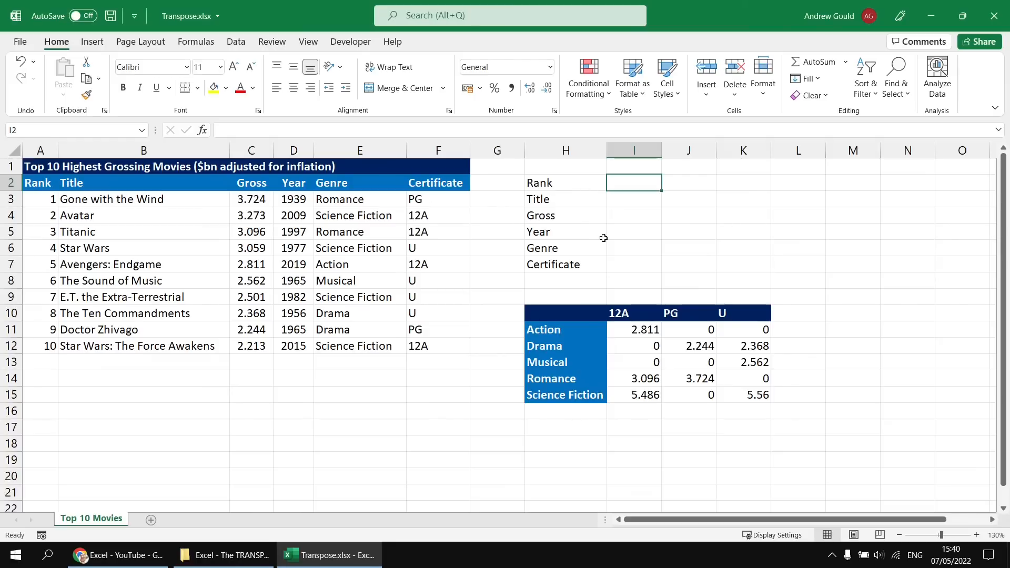
{"action": "type", "text": "5"}
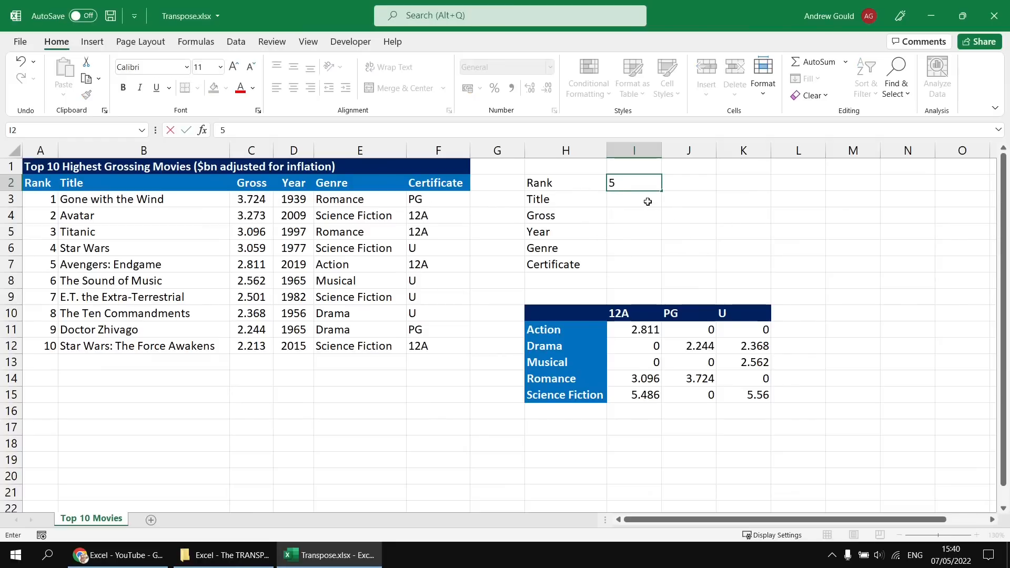
{"action": "key", "text": "Return"}
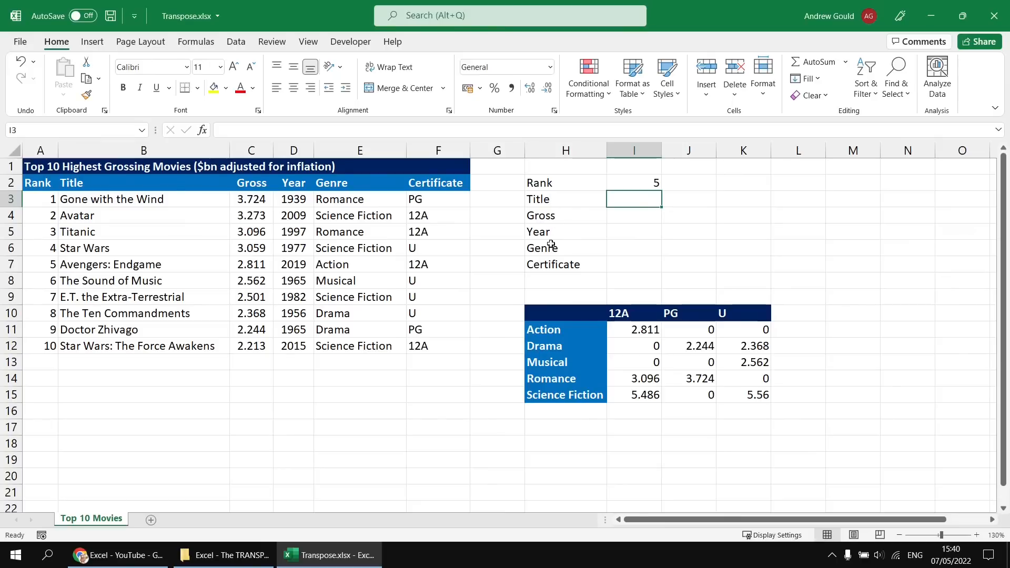
Step: Enter =XLOOKUP(I2,A3:A12,B3:F12) in cell I3 to return the details of the movie with the chosen rank
{"action": "left_click_drag", "start_coordinate": [633, 200], "coordinate": [636, 261]}
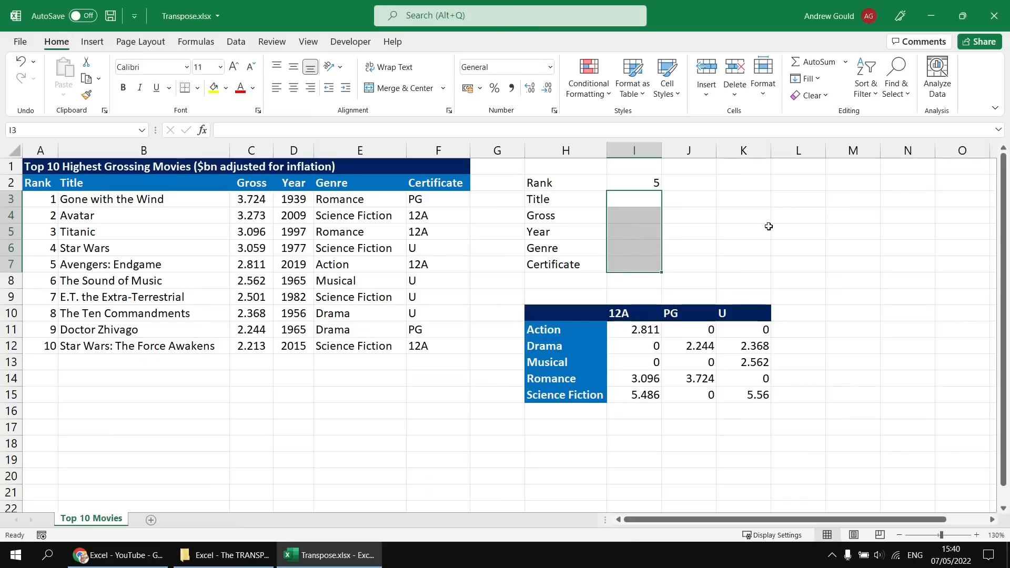
{"action": "left_click", "coordinate": [637, 201]}
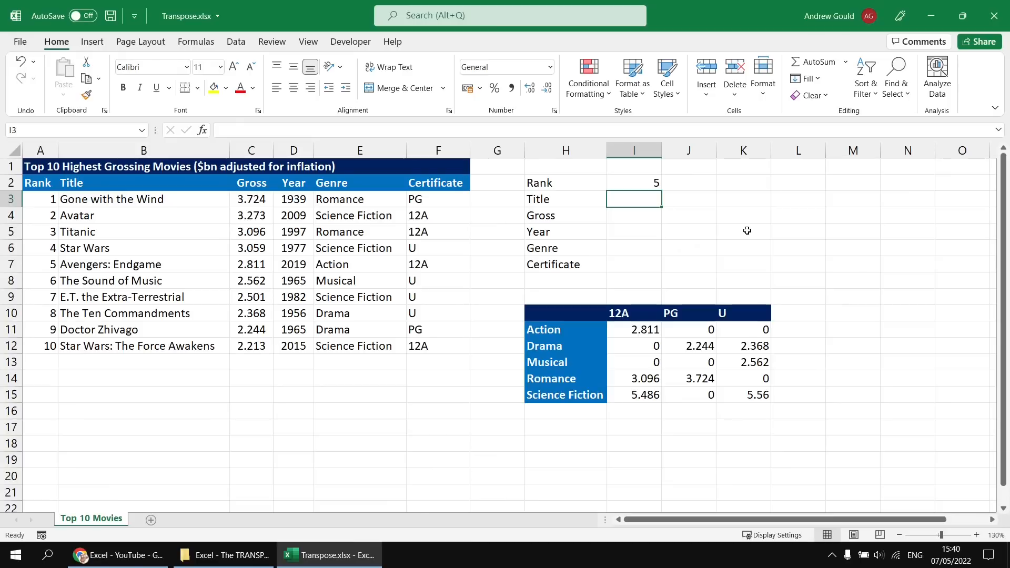
{"action": "type", "text": "="}
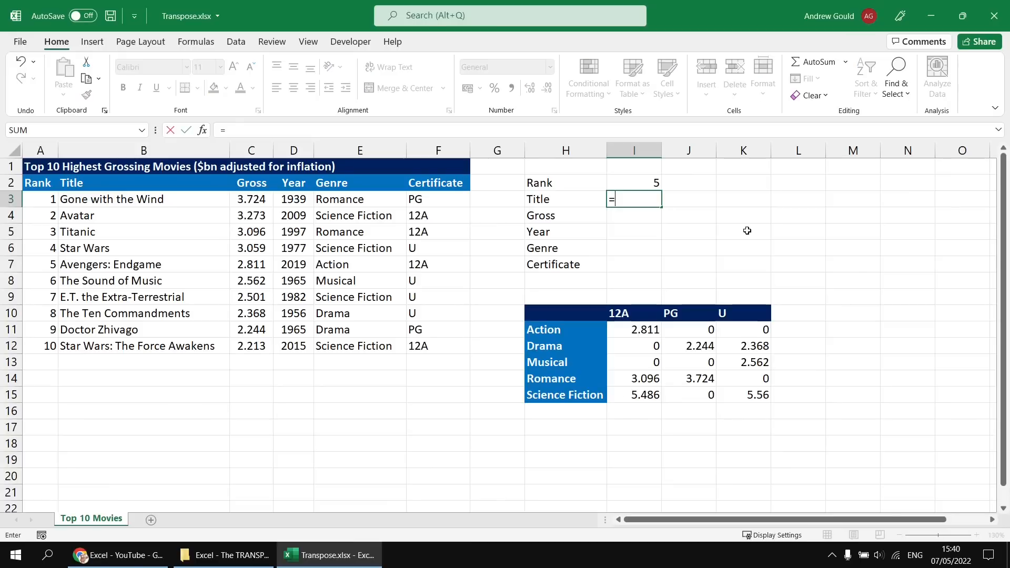
{"action": "type", "text": "xl"}
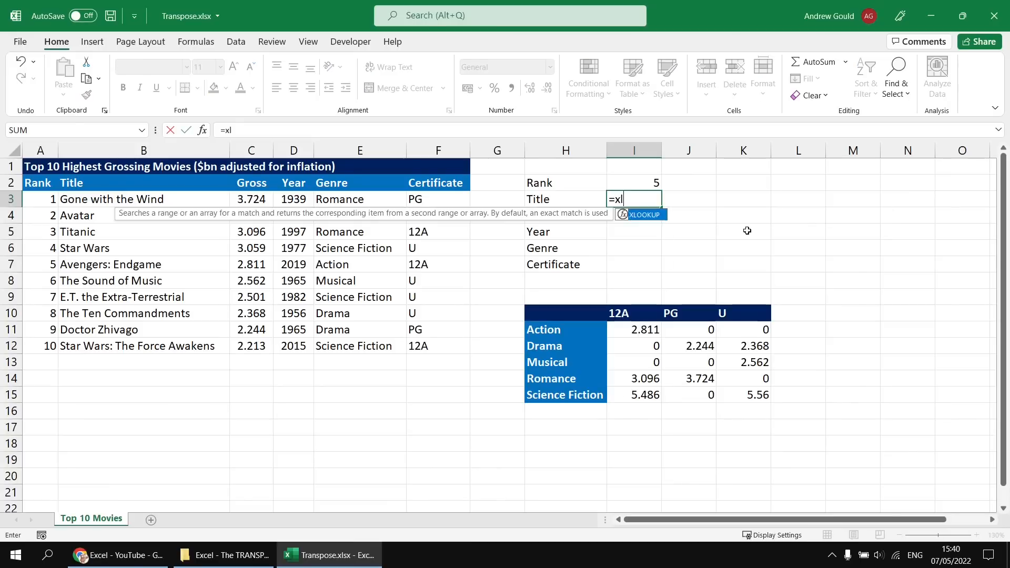
{"action": "key", "text": "Tab"}
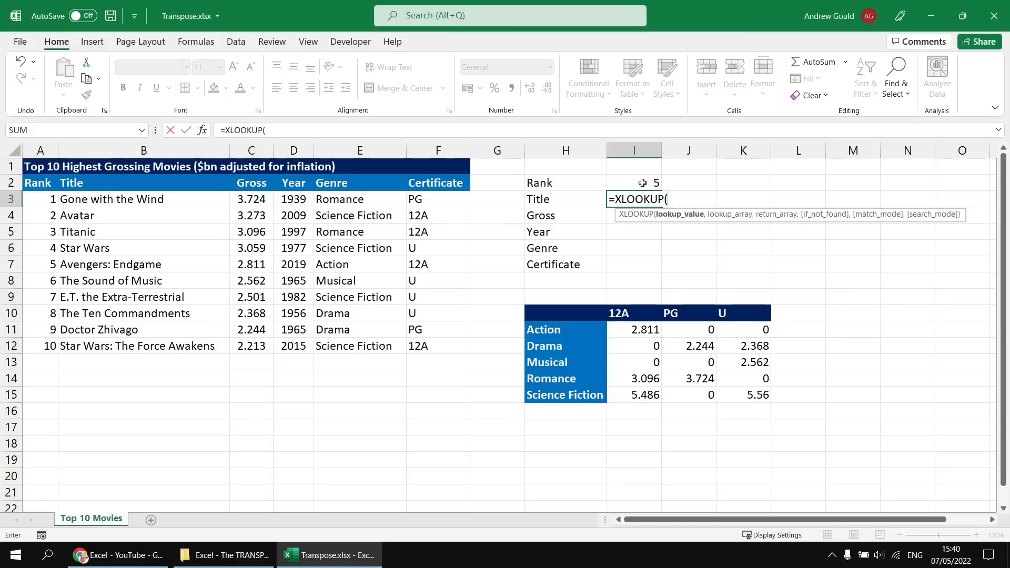
{"action": "left_click", "coordinate": [641, 182]}
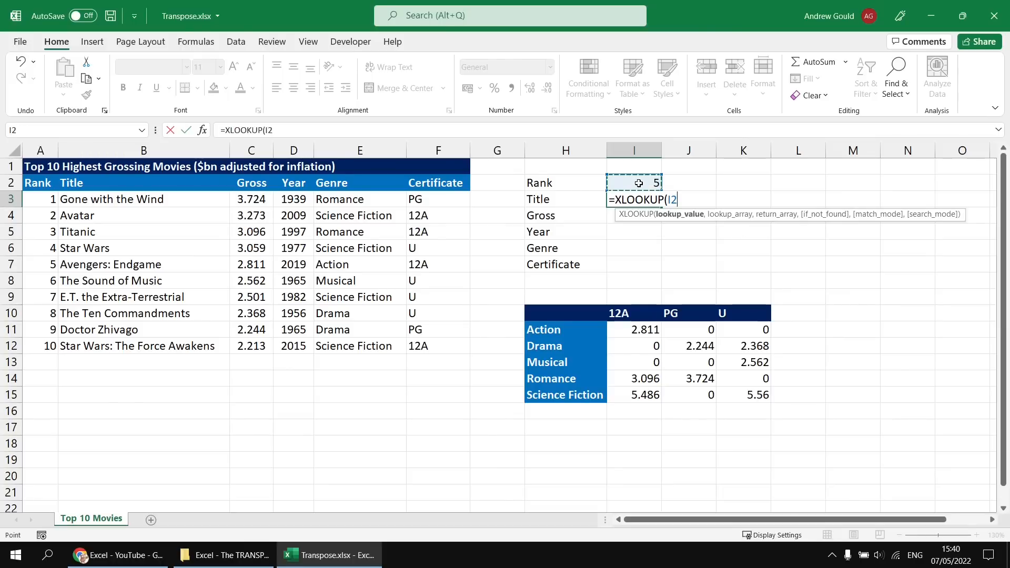
{"action": "type", "text": ","}
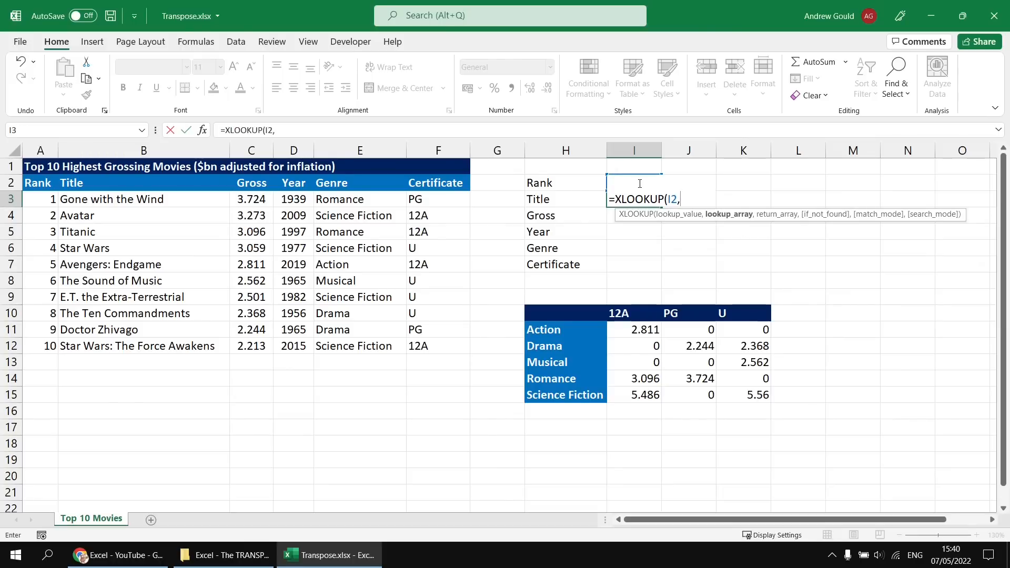
{"action": "left_click_drag", "start_coordinate": [46, 199], "coordinate": [41, 344]}
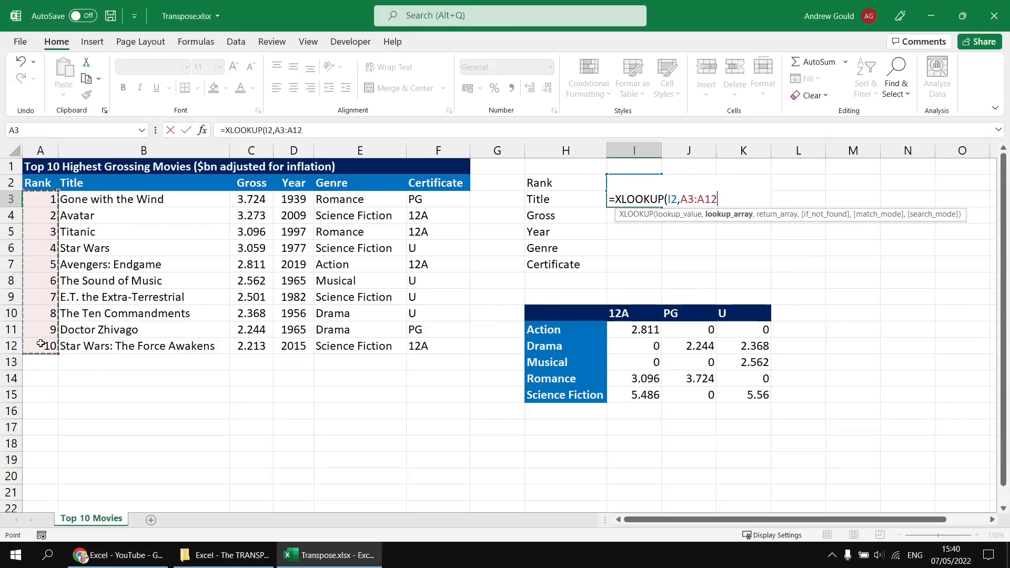
{"action": "type", "text": ","}
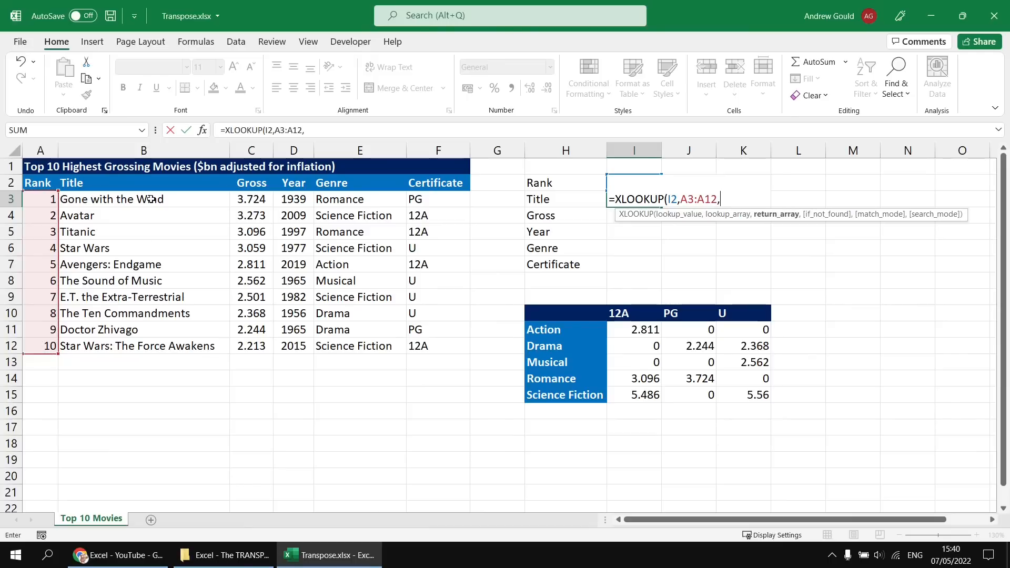
{"action": "left_click_drag", "start_coordinate": [151, 200], "coordinate": [463, 351]}
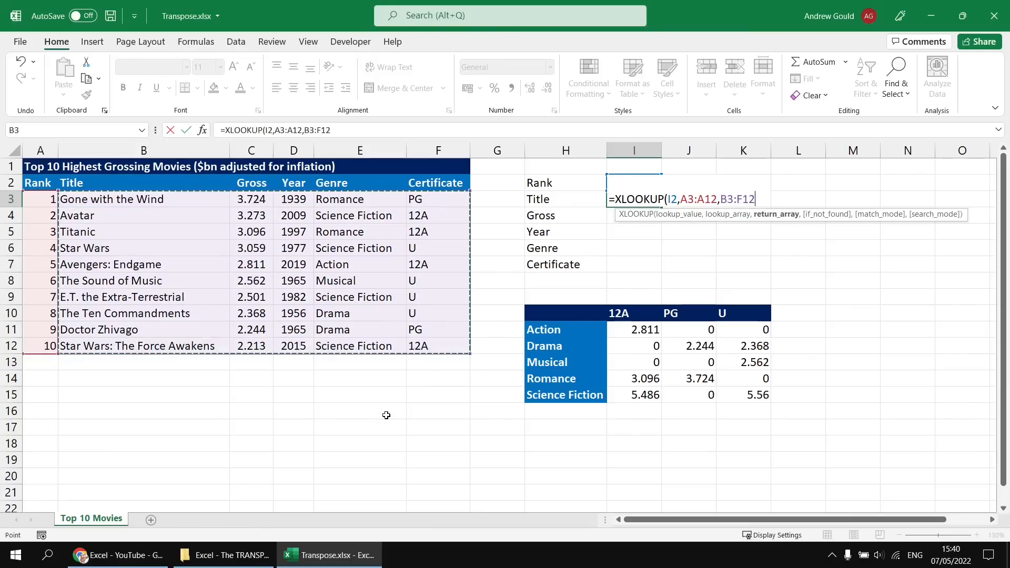
{"action": "type", "text": ")"}
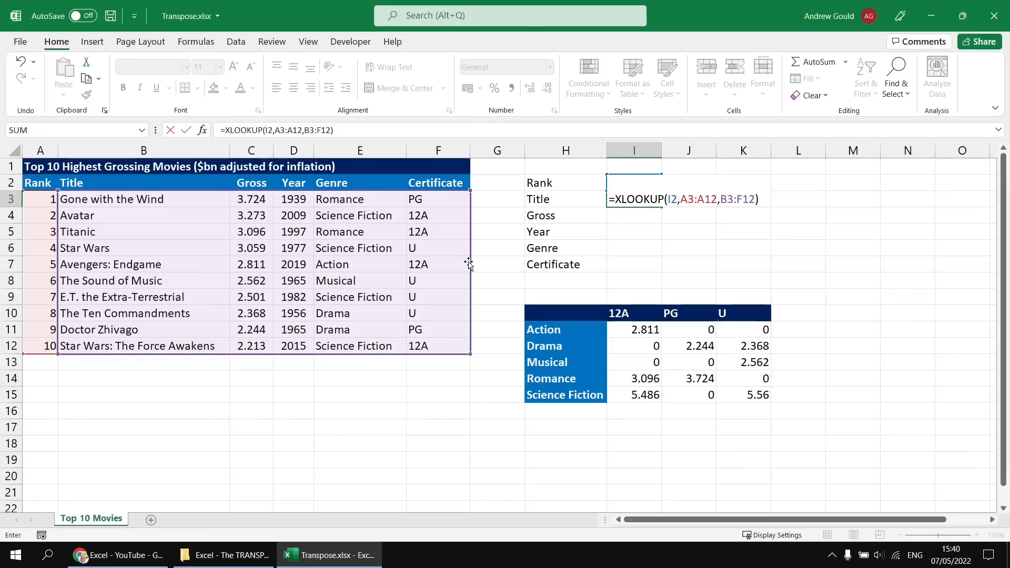
{"action": "key", "text": "Return"}
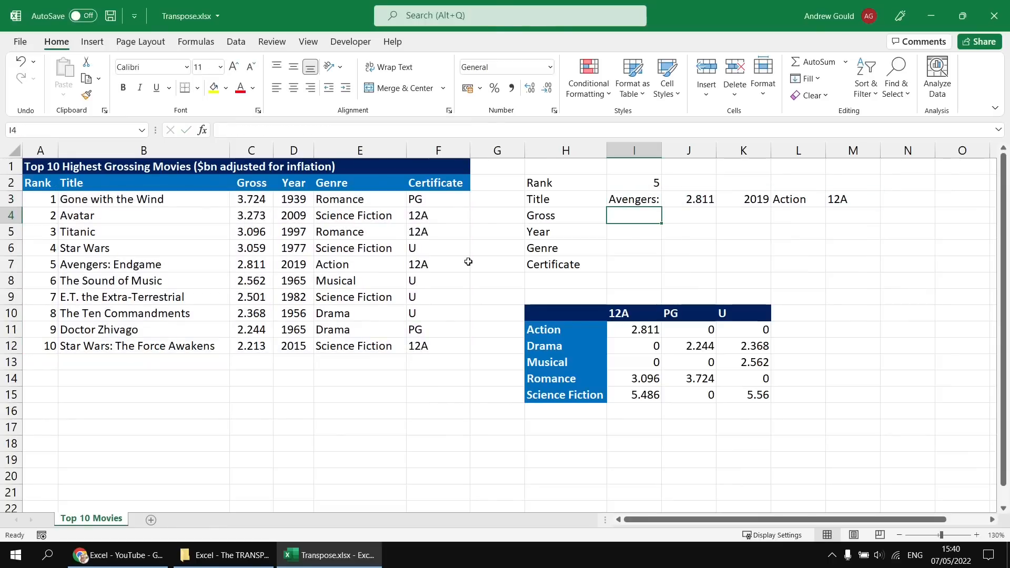
Step: Wrap the lookup in cell I3 in TRANSPOSE, making the formula =TRANSPOSE(XLOOKUP(I2,A3:A12,B3:F12))
{"action": "left_click", "coordinate": [633, 201]}
{"action": "double_click", "coordinate": [633, 201]}
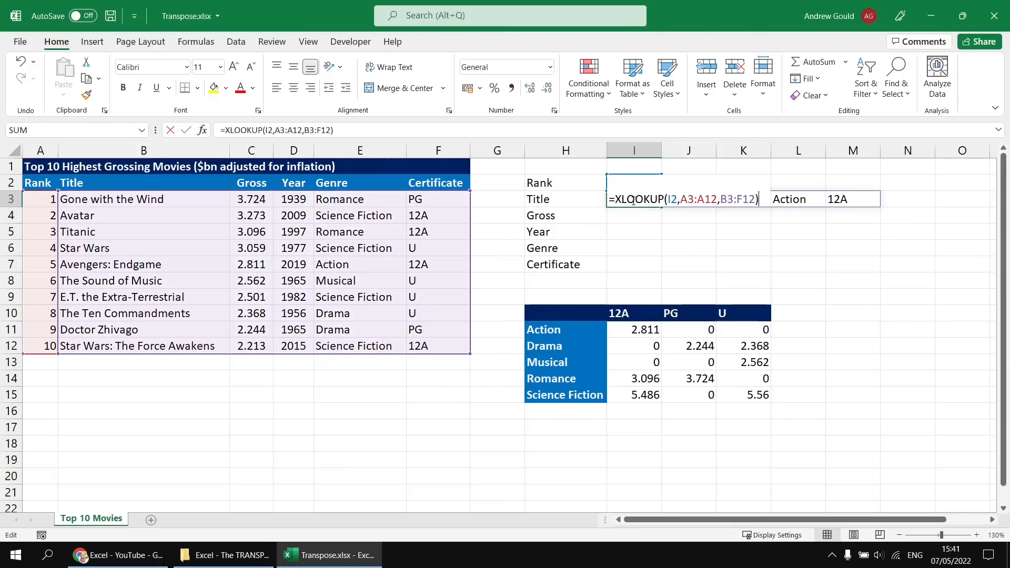
{"action": "type", "text": "TRANSPOSE("}
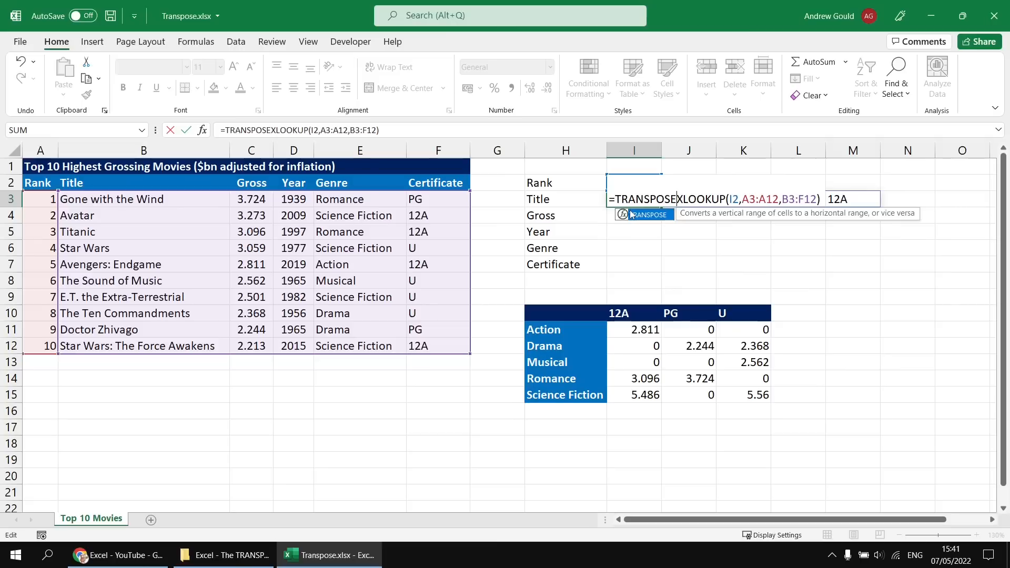
{"action": "key", "text": "Tab"}
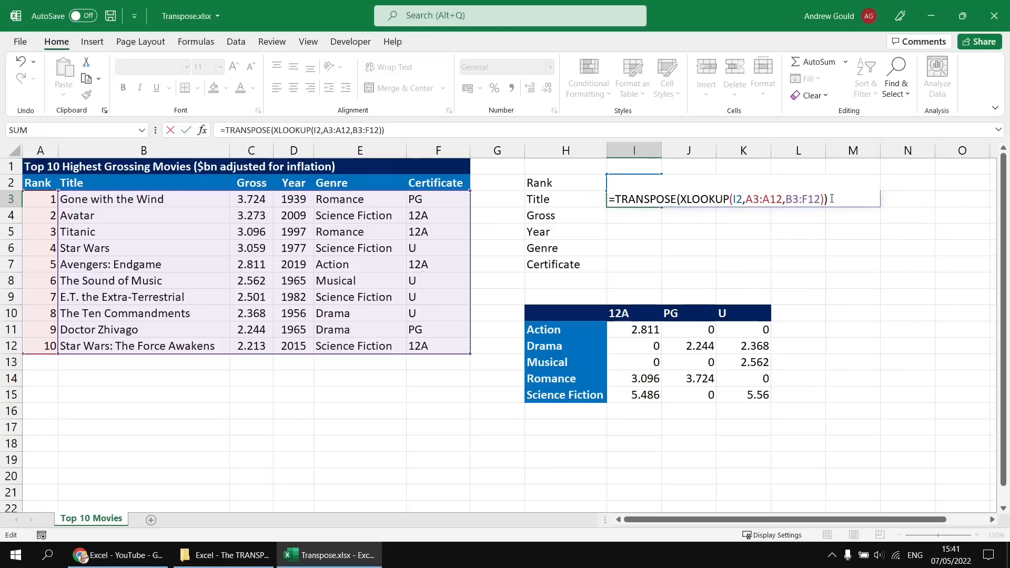
{"action": "key", "text": "Return"}
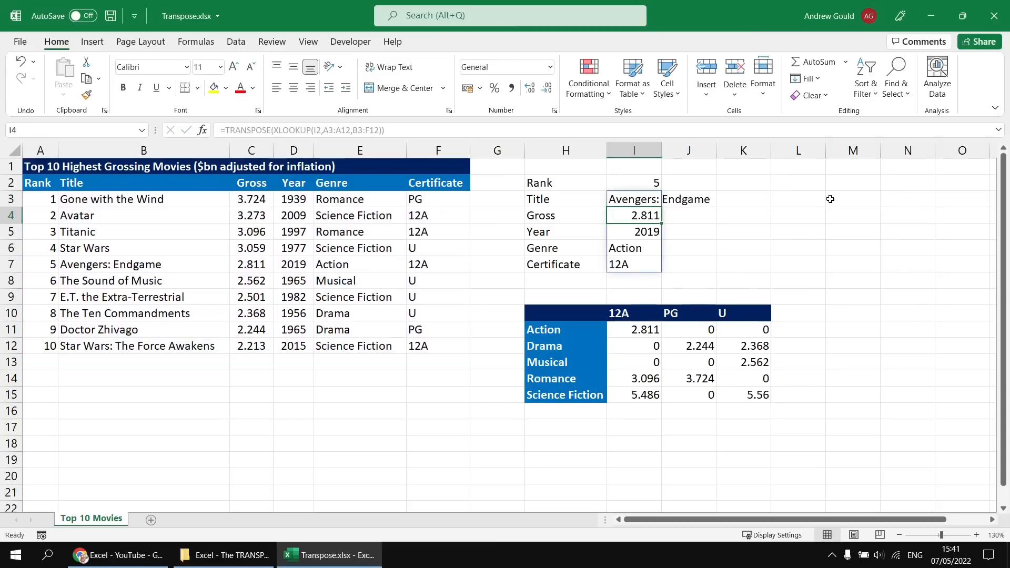
Step: Copy the formatting of the Rank column heading in A2 to the transposed labels in H2:H7
{"action": "left_click", "coordinate": [39, 183]}
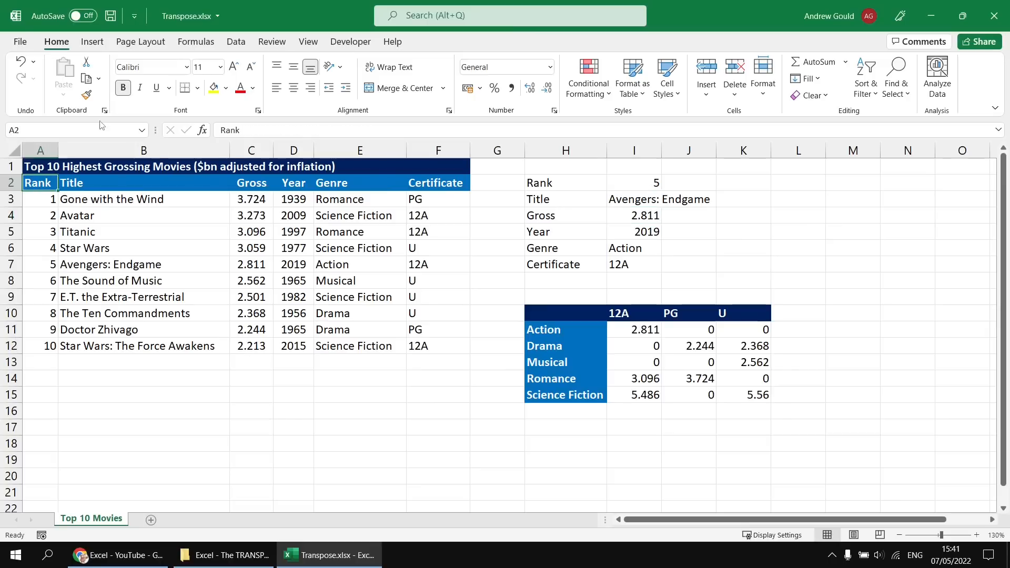
{"action": "left_click", "coordinate": [87, 95]}
{"action": "left_click_drag", "start_coordinate": [542, 183], "coordinate": [573, 264]}
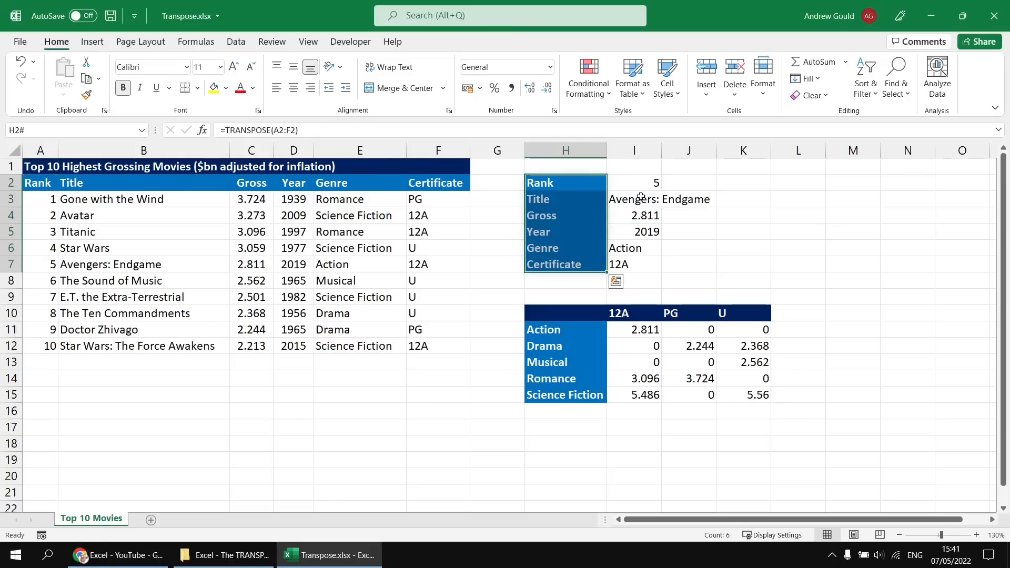
Step: Test the vertical record lookup by setting the rank in cell I2 to 2, followed by 10
{"action": "left_click", "coordinate": [647, 182]}
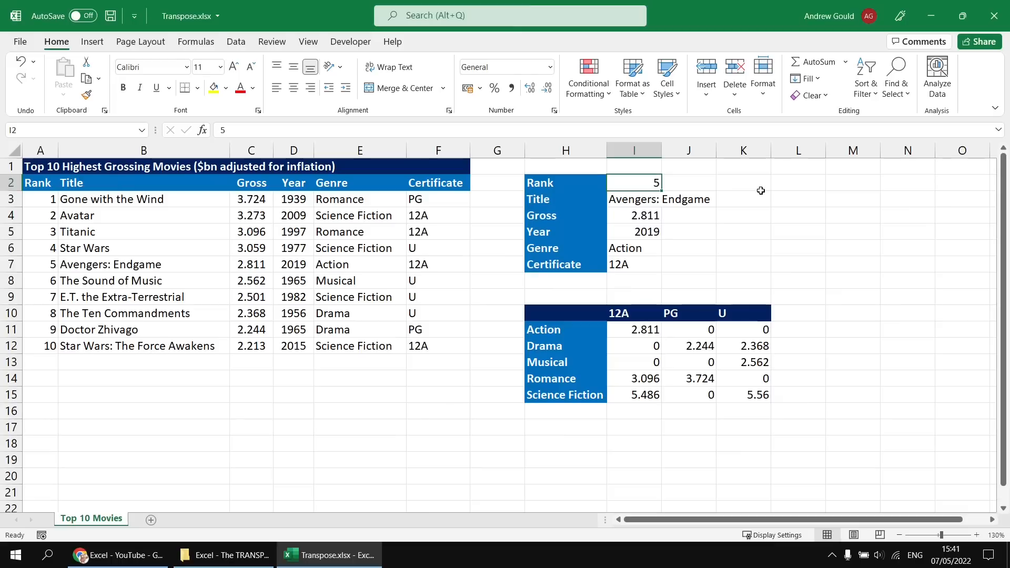
{"action": "type", "text": "2"}
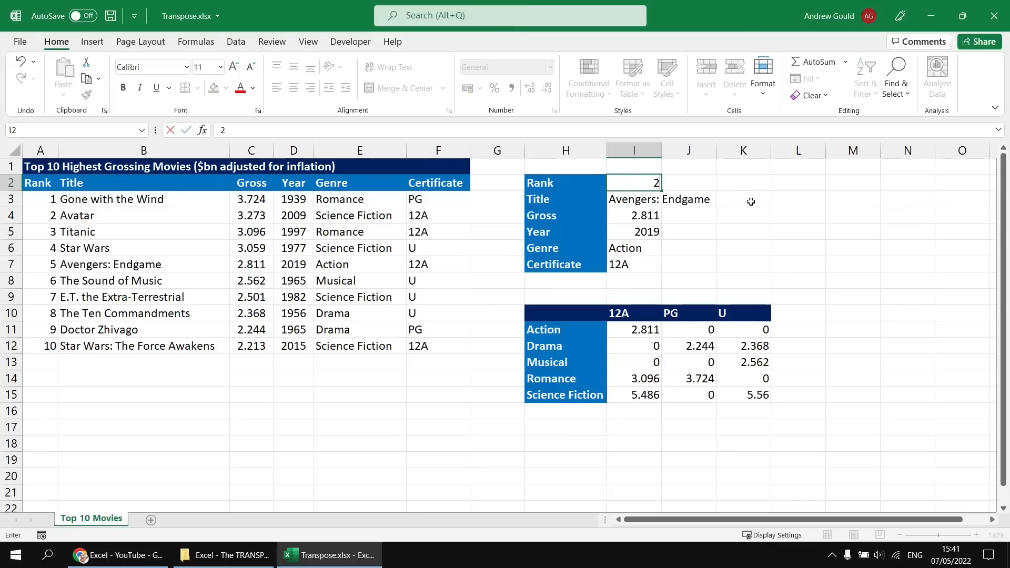
{"action": "key", "text": "Return"}
{"action": "left_click", "coordinate": [648, 182]}
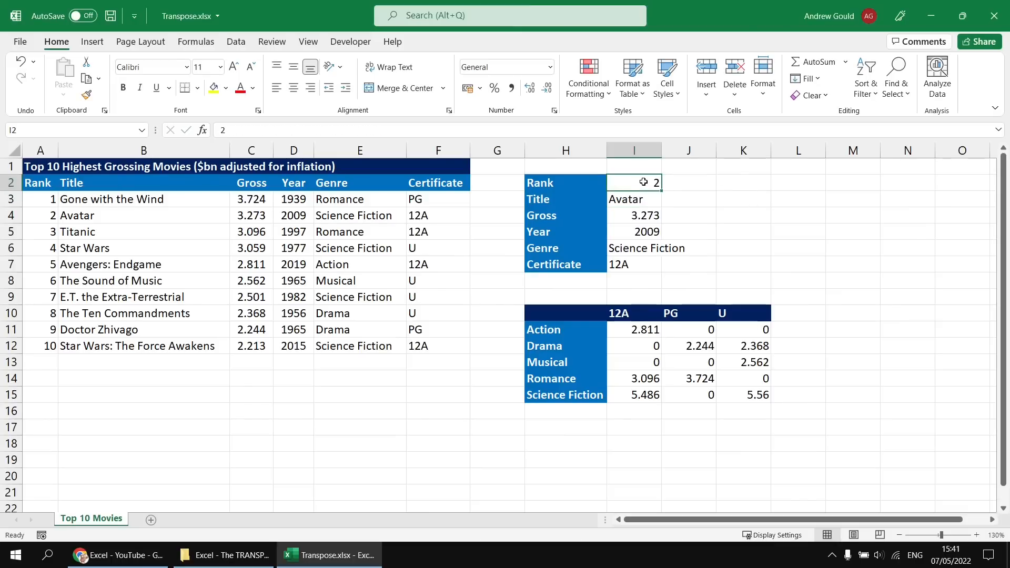
{"action": "type", "text": "10"}
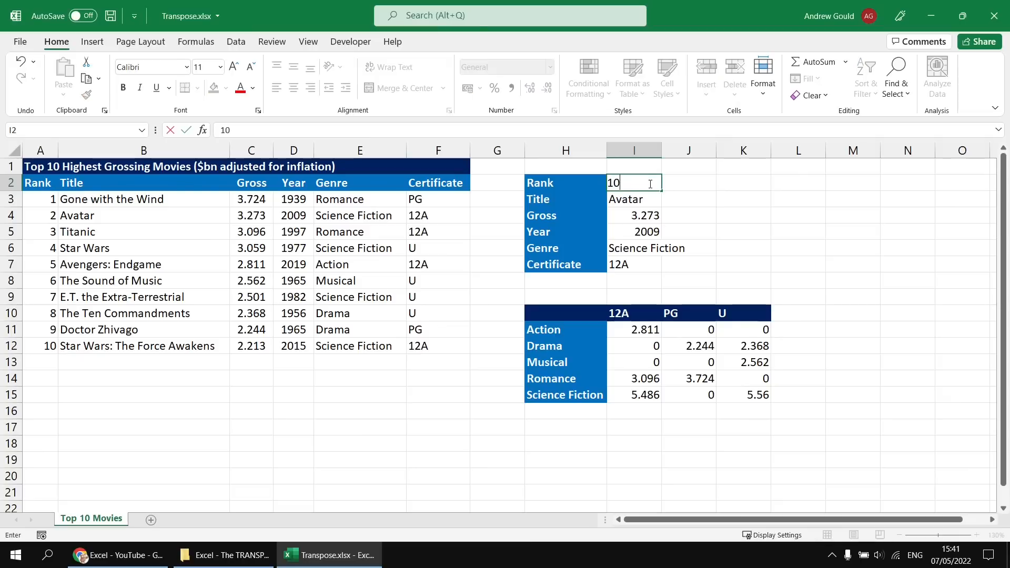
{"action": "key", "text": "Return"}
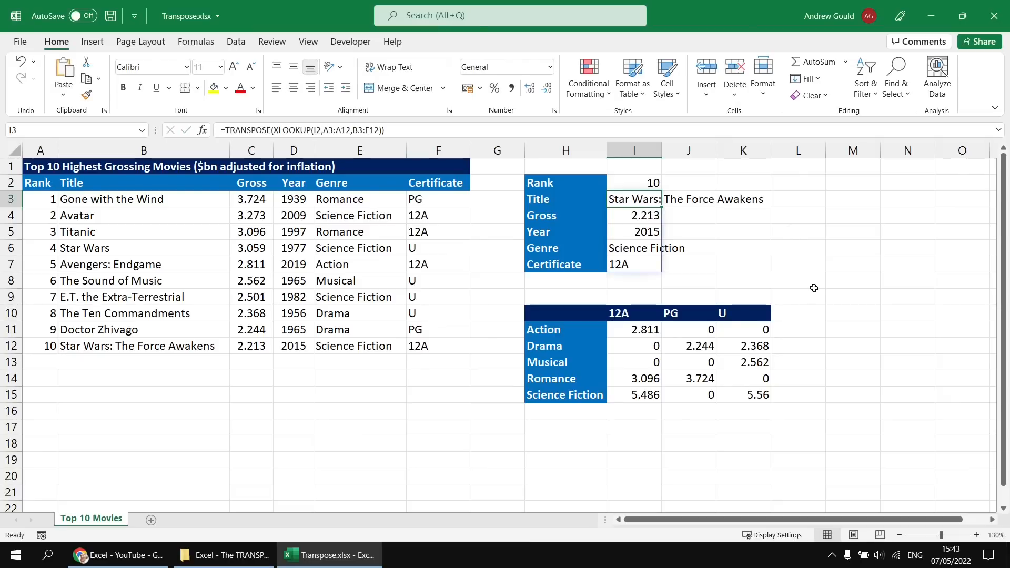